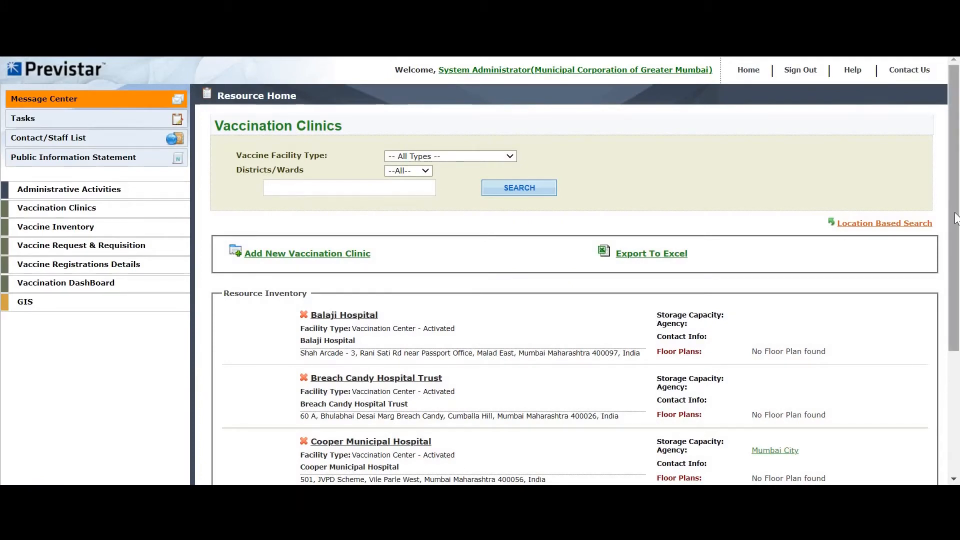
Scroll up and down the clinic list to review the registered facilities.
{"action": "left_click_drag", "start_coordinate": [953, 275], "coordinate": [953, 291]}
{"action": "scroll", "coordinate": [955, 296], "scroll_direction": "down", "scroll_amount": 3}
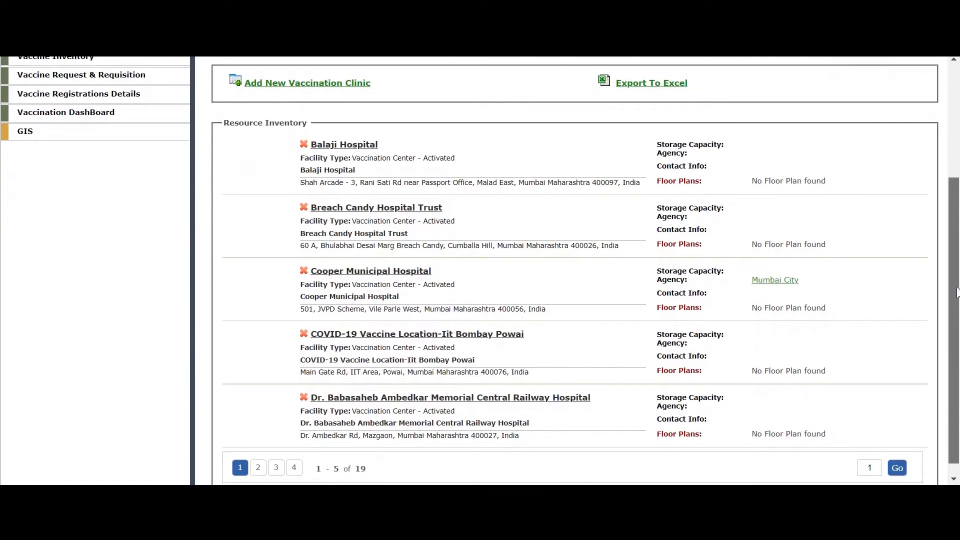
{"action": "scroll", "coordinate": [946, 219], "scroll_direction": "up", "scroll_amount": 1}
{"action": "scroll", "coordinate": [947, 219], "scroll_direction": "up", "scroll_amount": 2}
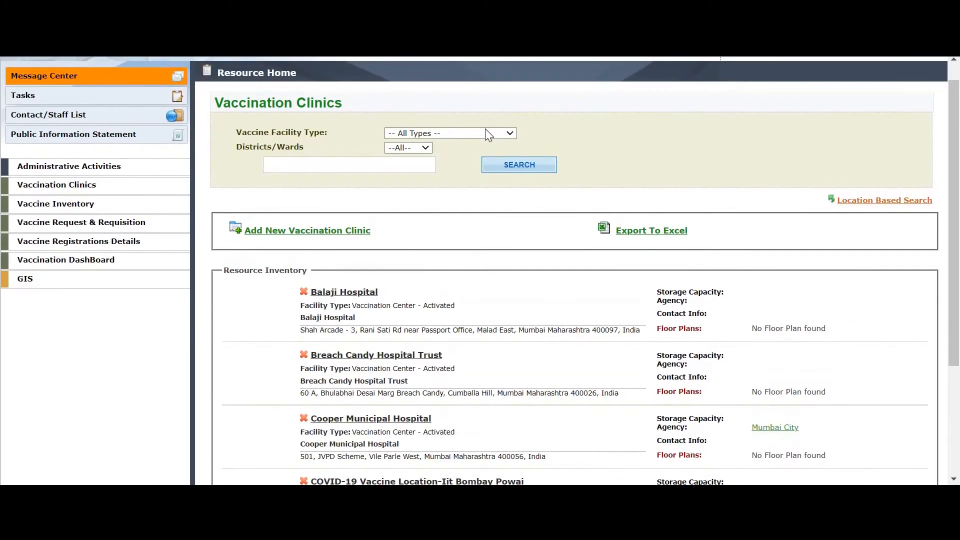
Check the Vaccine Facility Type options without changing them, then go to the GIS map.
{"action": "left_click", "coordinate": [488, 133]}
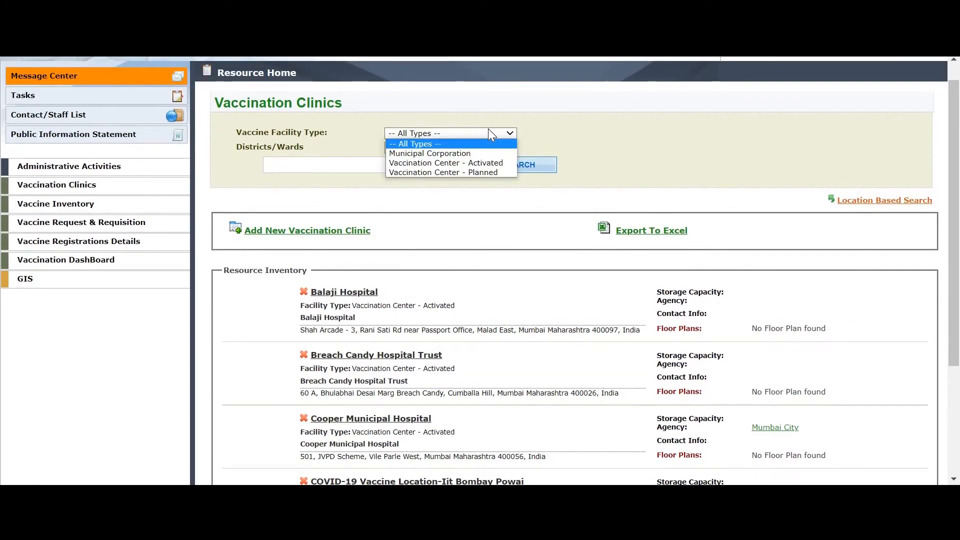
{"action": "left_click", "coordinate": [502, 200]}
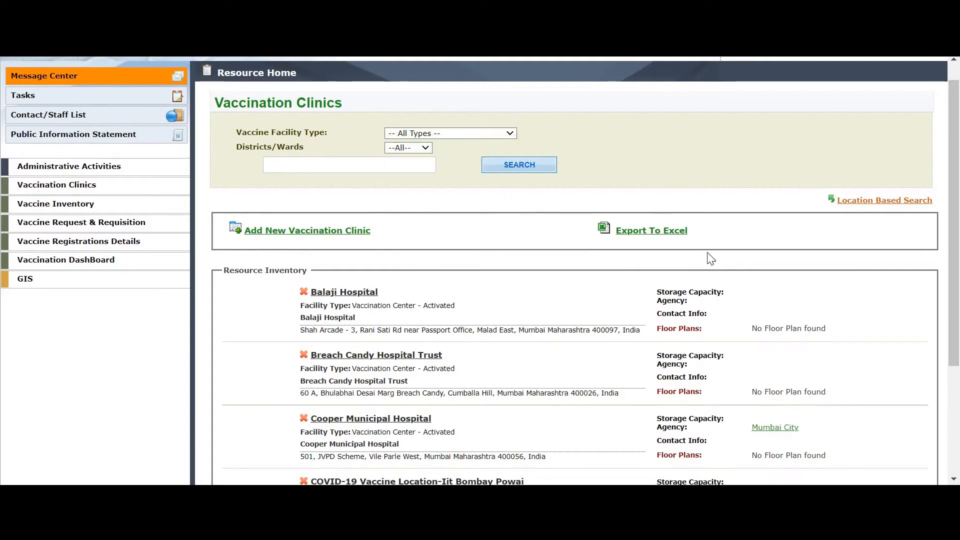
{"action": "left_click_drag", "start_coordinate": [956, 253], "coordinate": [959, 311]}
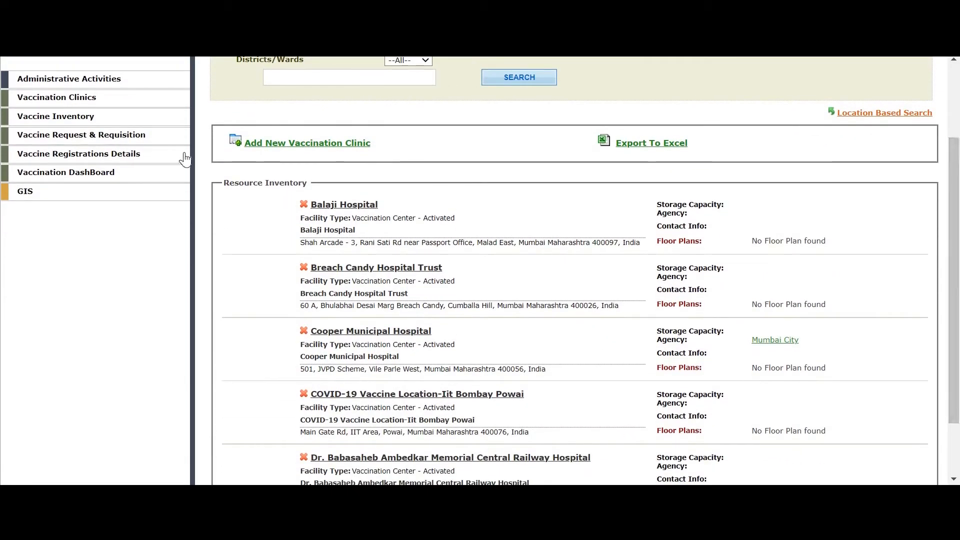
{"action": "left_click", "coordinate": [26, 196]}
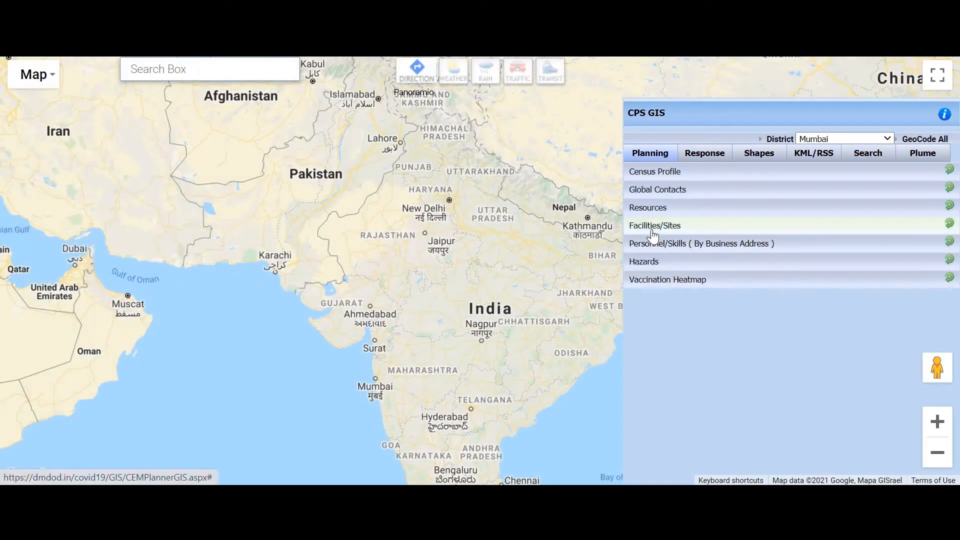
Show the Vaccination Center - Activated sites and zoom the map into Bhandup.
{"action": "left_click", "coordinate": [652, 233]}
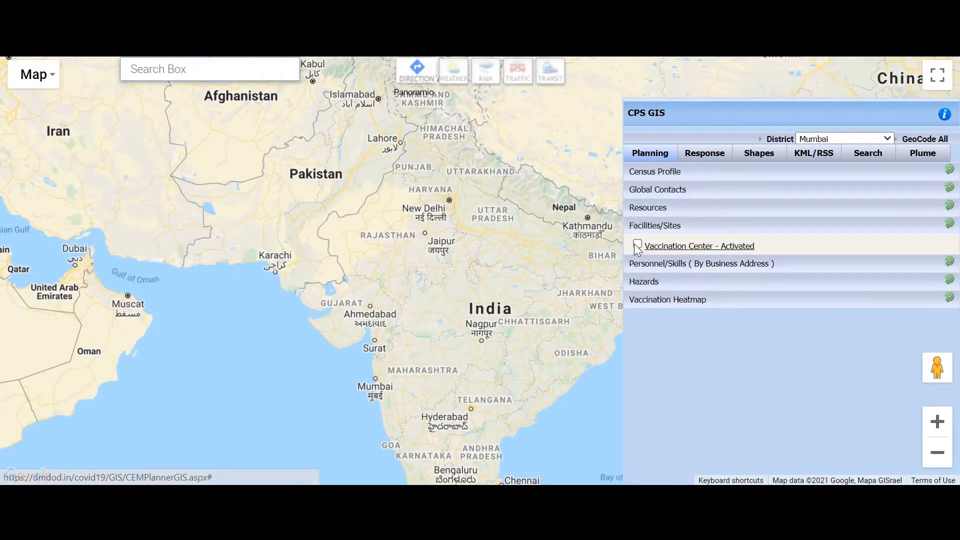
{"action": "left_click", "coordinate": [699, 250]}
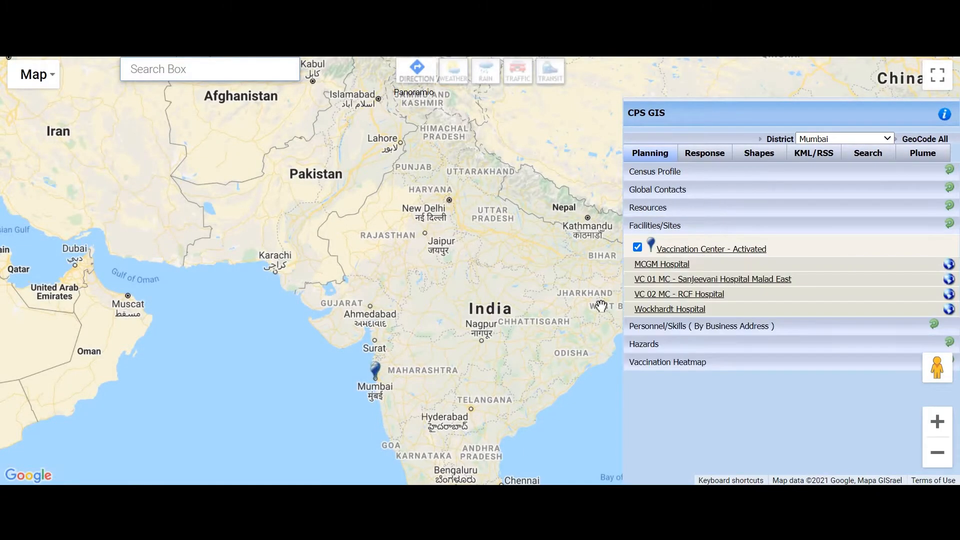
{"action": "scroll", "coordinate": [391, 384], "scroll_direction": "up", "scroll_amount": 3}
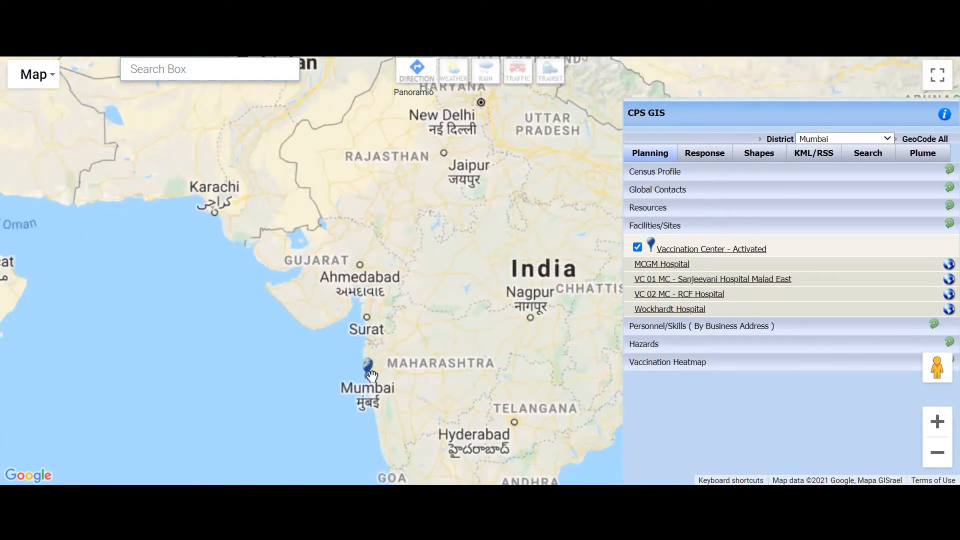
{"action": "scroll", "coordinate": [323, 368], "scroll_direction": "up", "scroll_amount": 1}
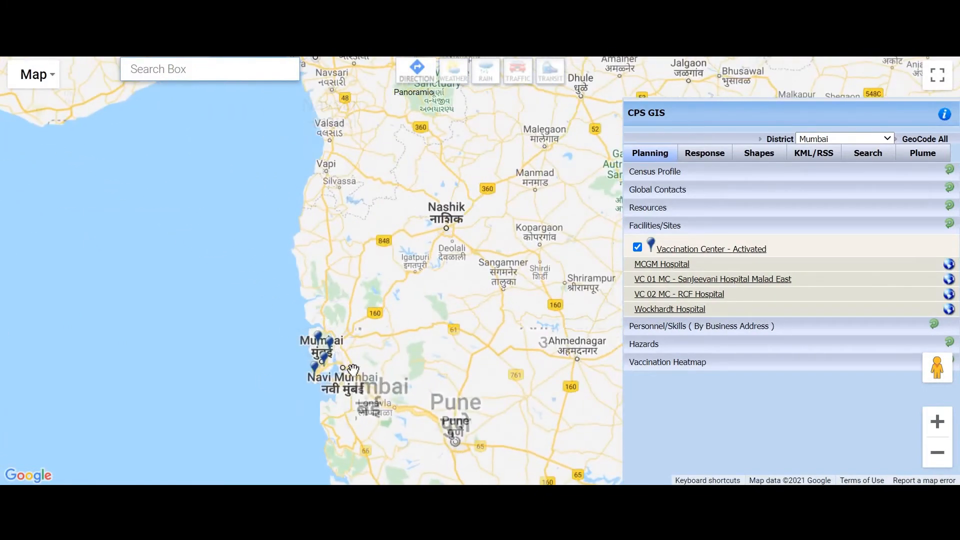
{"action": "scroll", "coordinate": [339, 361], "scroll_direction": "up", "scroll_amount": 2}
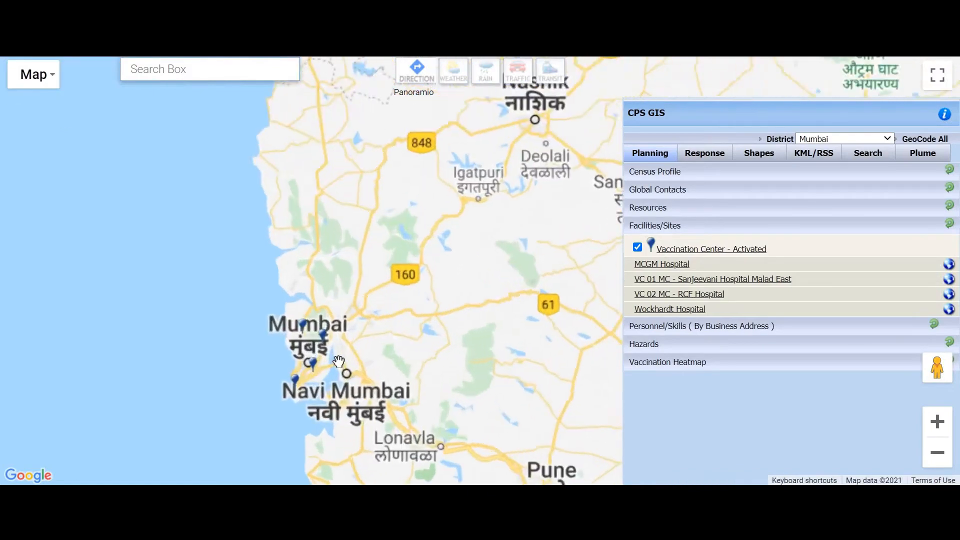
{"action": "scroll", "coordinate": [305, 325], "scroll_direction": "up", "scroll_amount": 2}
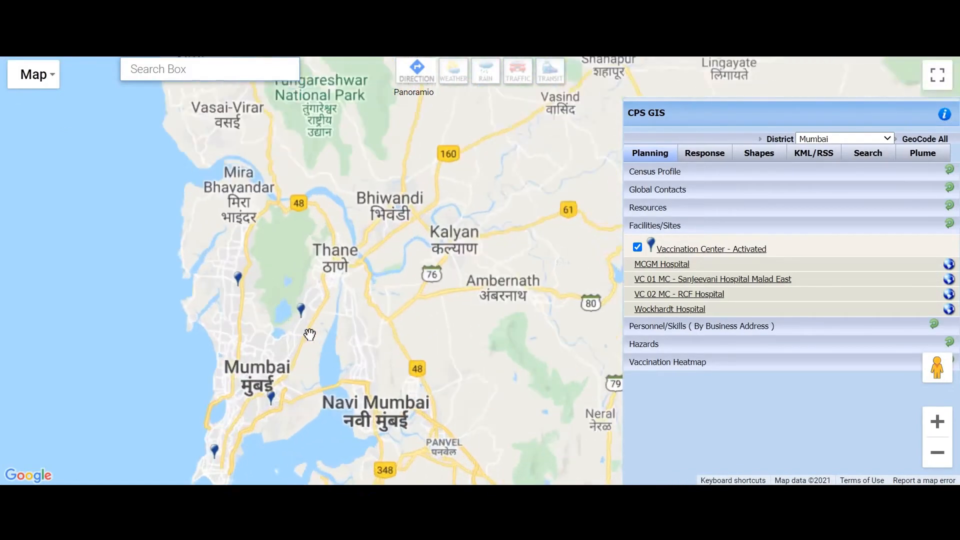
{"action": "scroll", "coordinate": [288, 279], "scroll_direction": "up", "scroll_amount": 3}
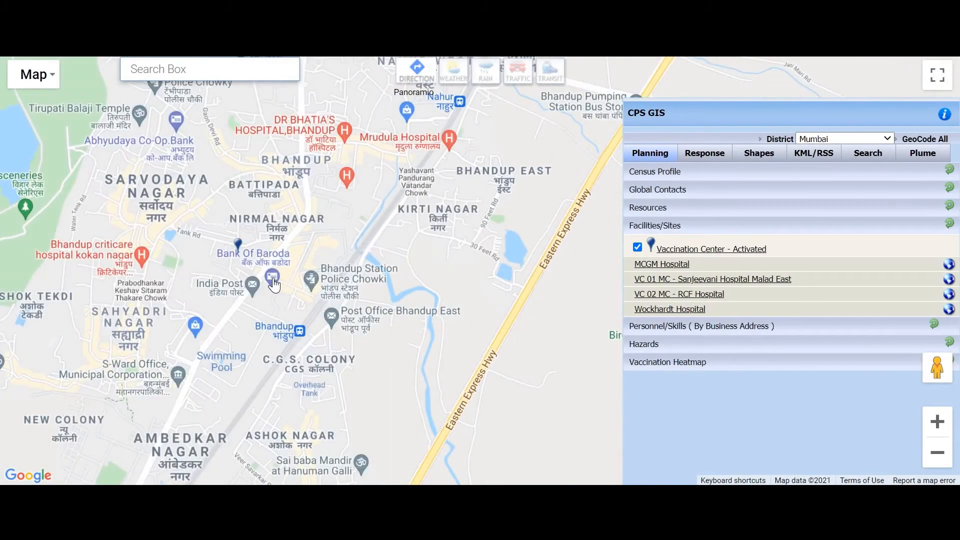
{"action": "scroll", "coordinate": [226, 235], "scroll_direction": "up", "scroll_amount": 2}
{"action": "scroll", "coordinate": [224, 233], "scroll_direction": "up", "scroll_amount": 1}
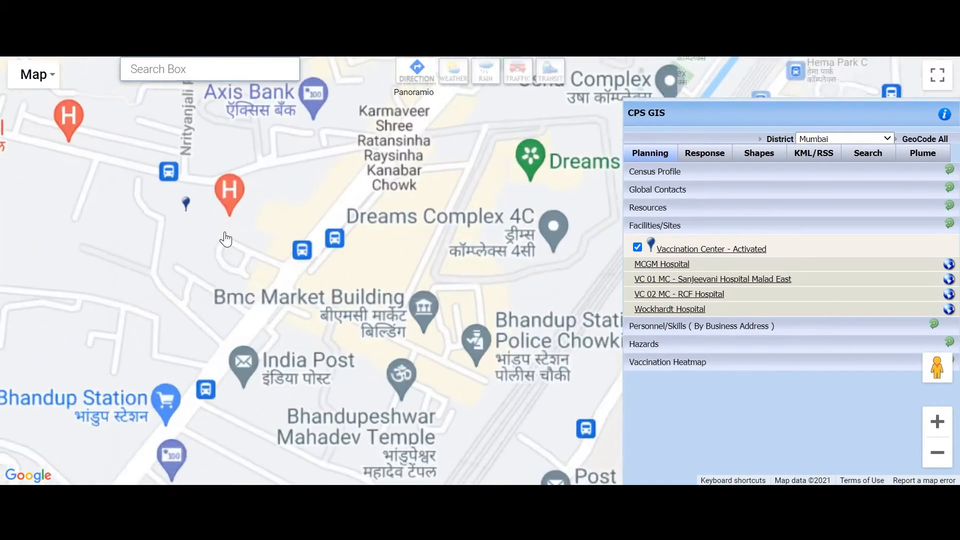
Switch the map to Satellite and bring up MCGM Hospital's site details.
{"action": "left_click", "coordinate": [50, 74]}
{"action": "left_click", "coordinate": [52, 128]}
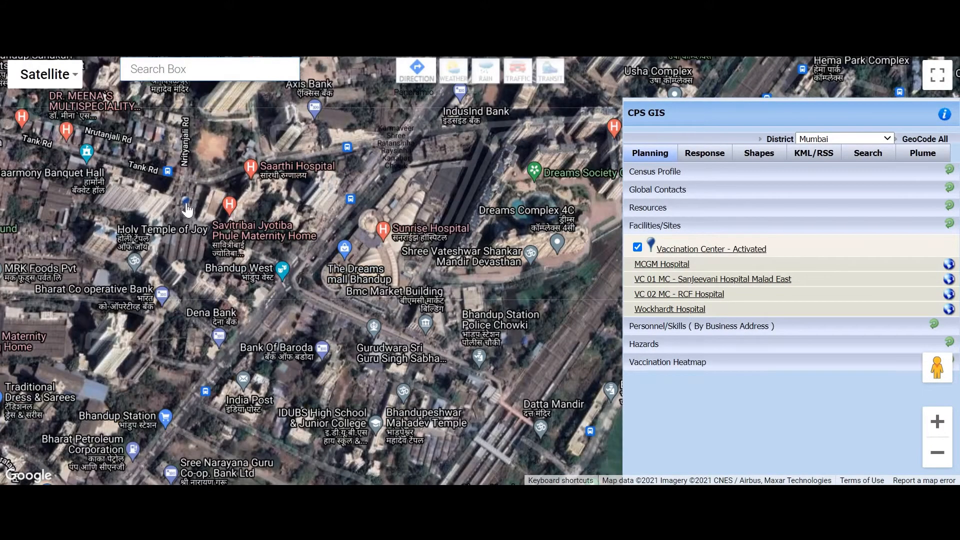
{"action": "left_click", "coordinate": [186, 203]}
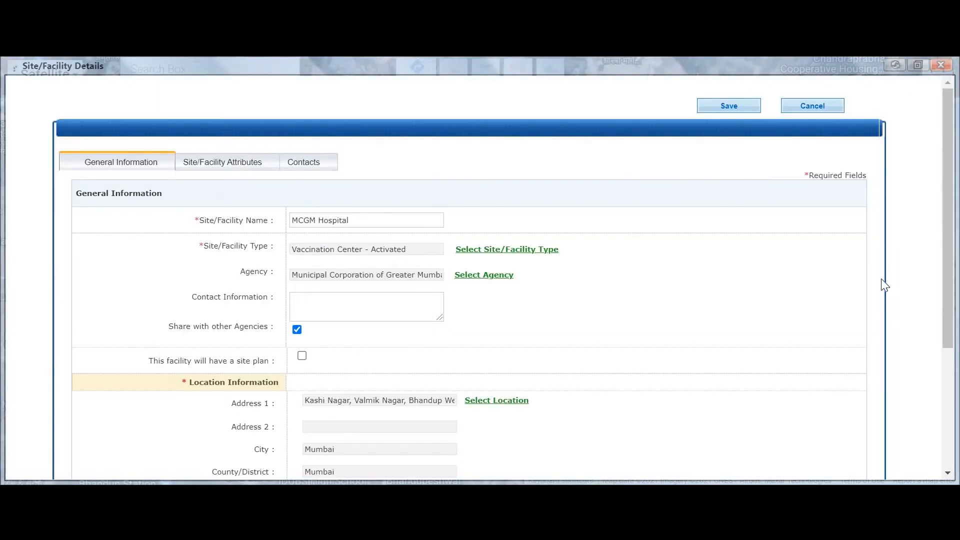
{"action": "scroll", "coordinate": [945, 262], "scroll_direction": "down", "scroll_amount": 5}
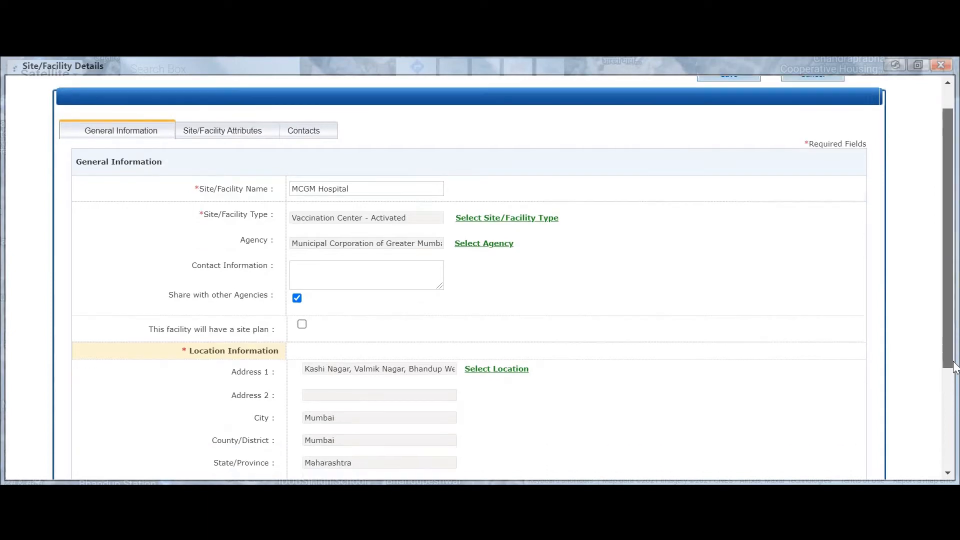
{"action": "scroll", "coordinate": [957, 294], "scroll_direction": "up", "scroll_amount": 5}
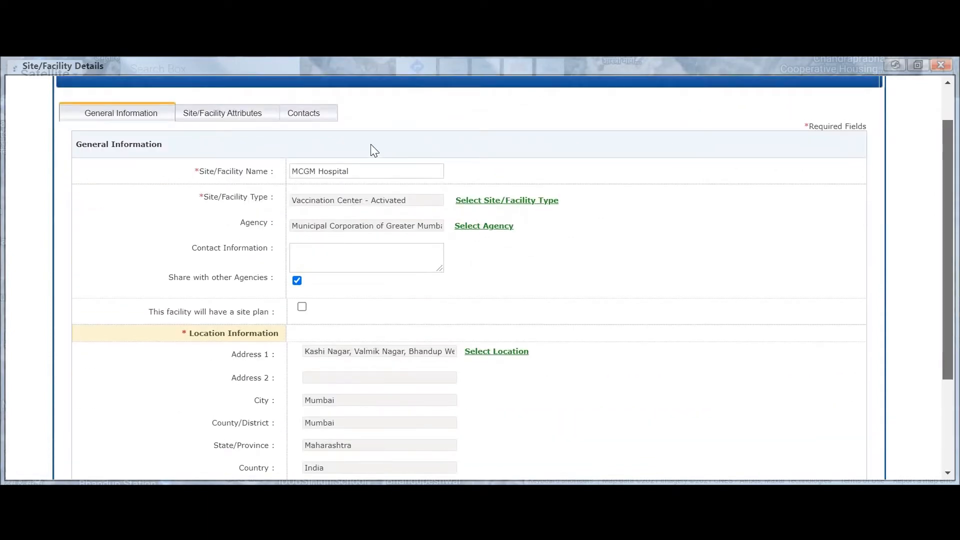
{"action": "left_click", "coordinate": [264, 119]}
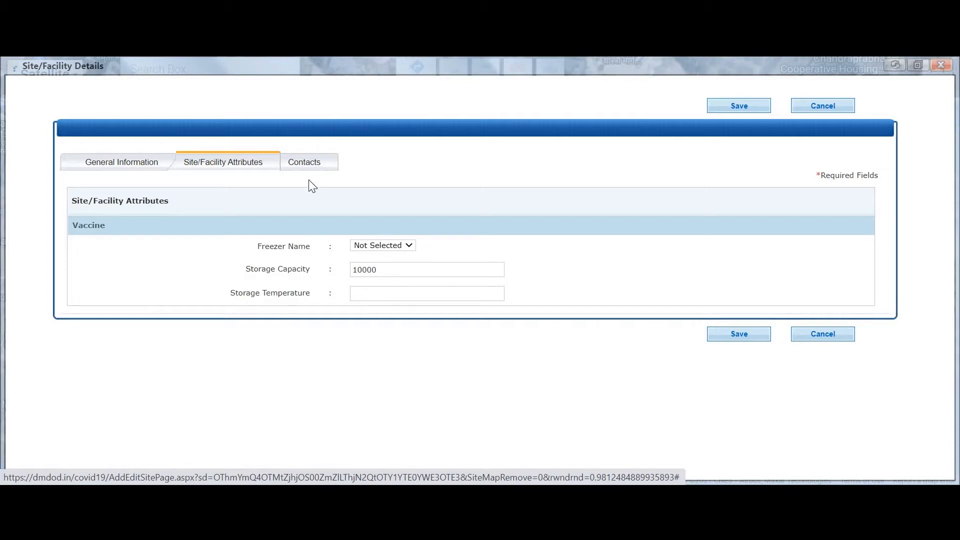
{"action": "left_click", "coordinate": [314, 164]}
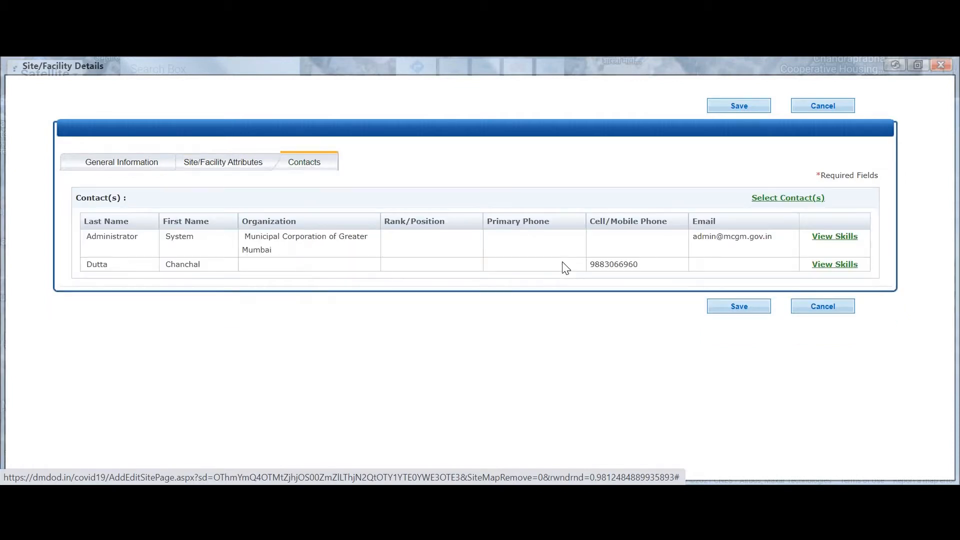
{"action": "left_click", "coordinate": [942, 66]}
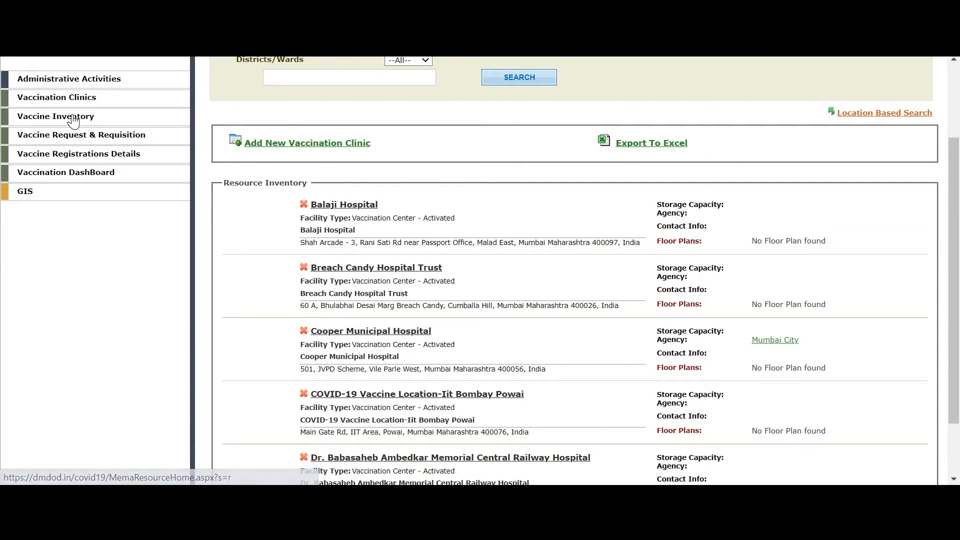
Open the Vaccine Inventory page and scroll through its batch list.
{"action": "left_click", "coordinate": [72, 118]}
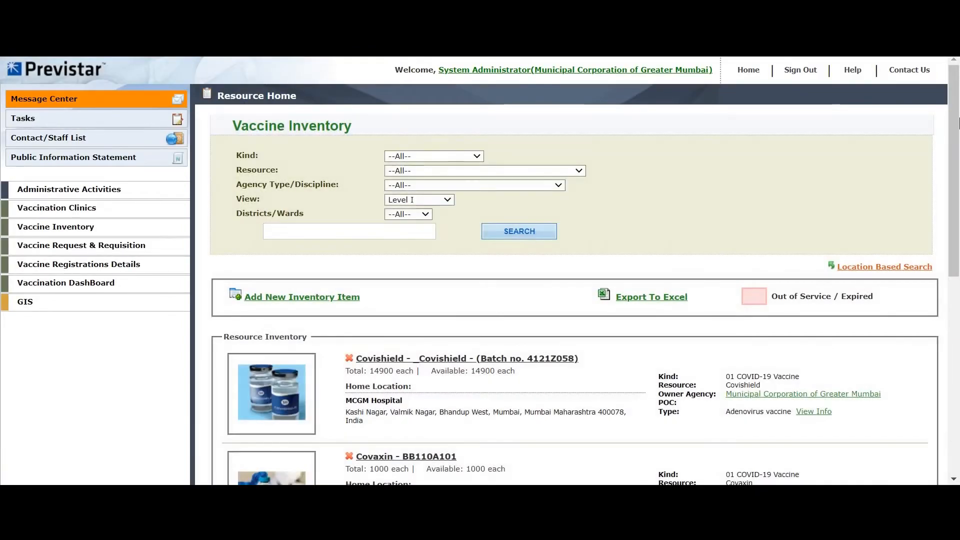
{"action": "scroll", "coordinate": [950, 190], "scroll_direction": "down", "scroll_amount": 4}
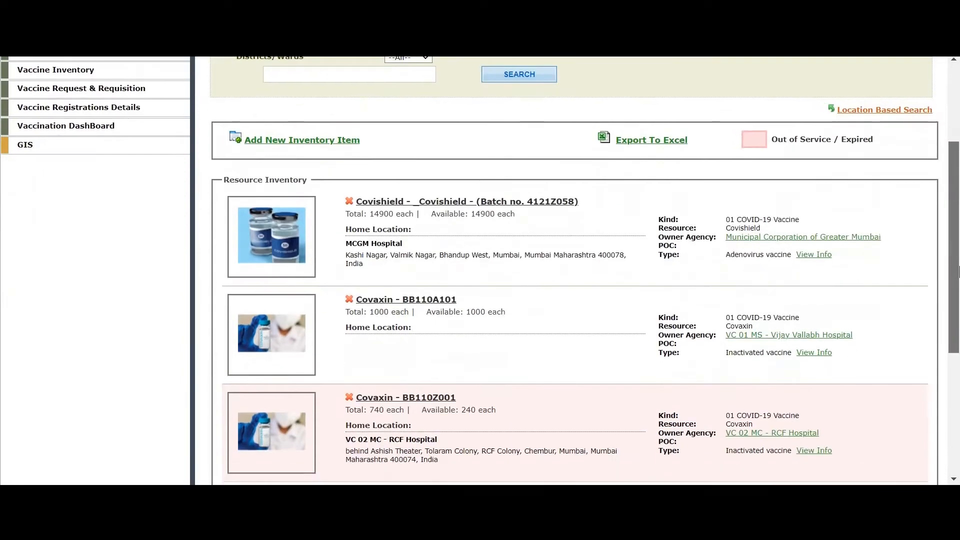
{"action": "scroll", "coordinate": [944, 208], "scroll_direction": "up", "scroll_amount": 1}
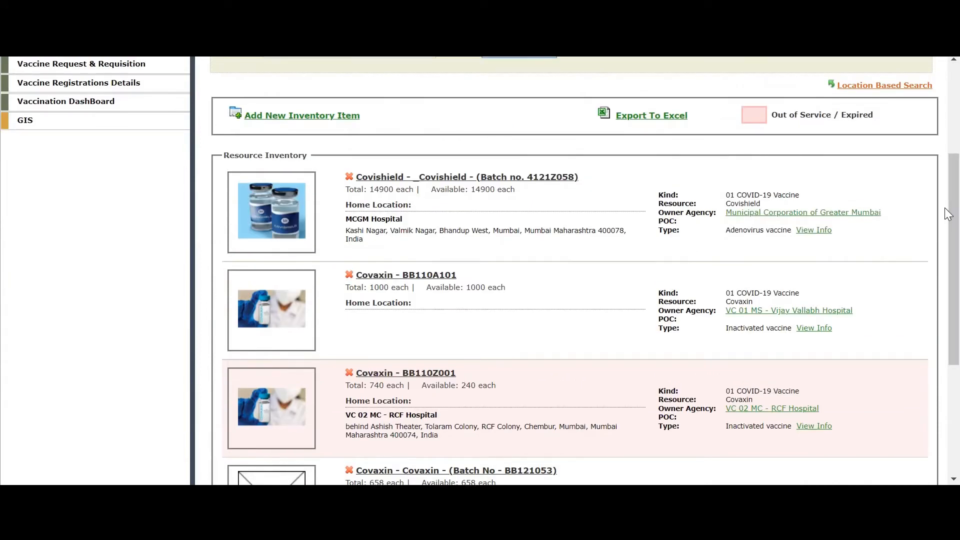
{"action": "mouse_move", "coordinate": [955, 228]}
{"action": "left_mouse_down"}
{"action": "mouse_move", "coordinate": [956, 313]}
{"action": "mouse_move", "coordinate": [949, 226]}
{"action": "left_mouse_up"}
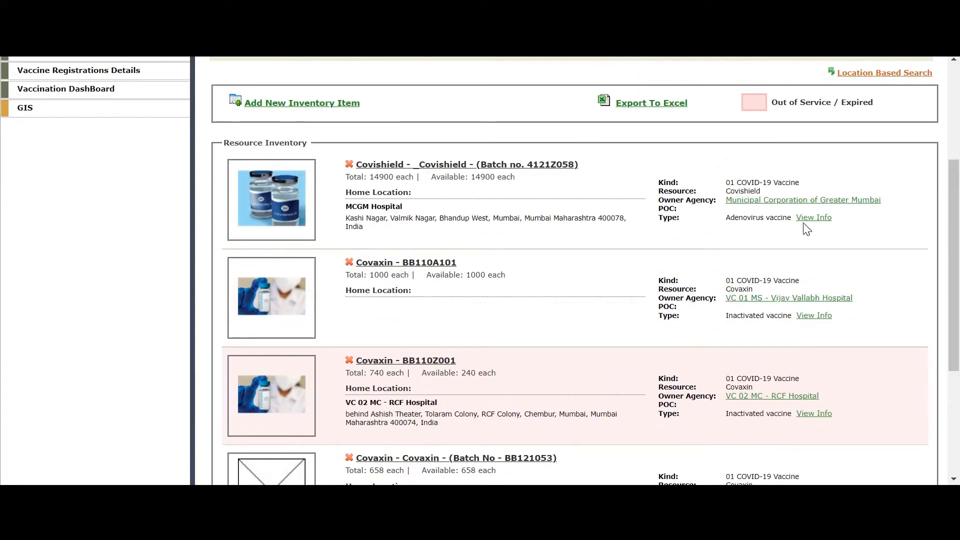
Check the last Covaxin batch's 2–8 °C storage capability, then return to the list.
{"action": "left_click", "coordinate": [820, 320]}
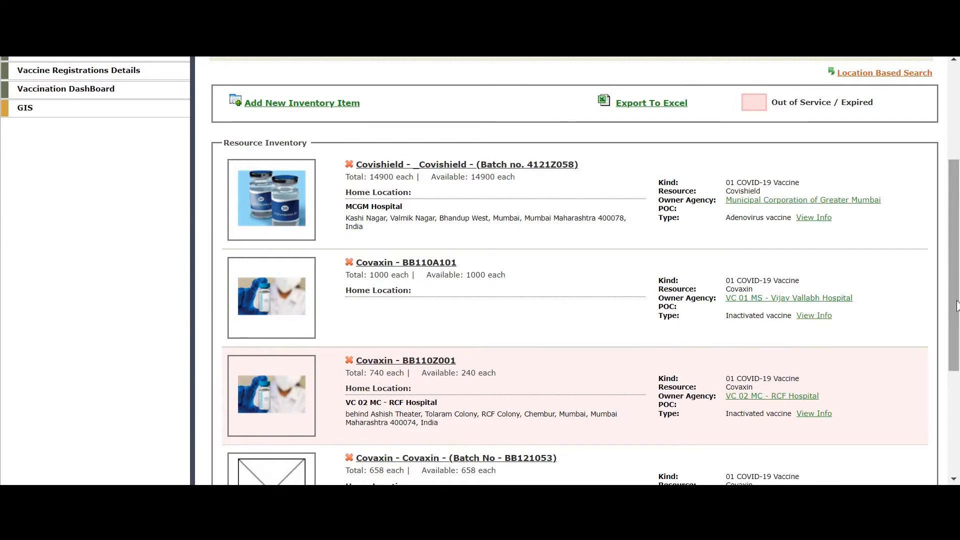
{"action": "scroll", "coordinate": [958, 388], "scroll_direction": "down", "scroll_amount": 2}
{"action": "scroll", "coordinate": [958, 388], "scroll_direction": "down", "scroll_amount": 3}
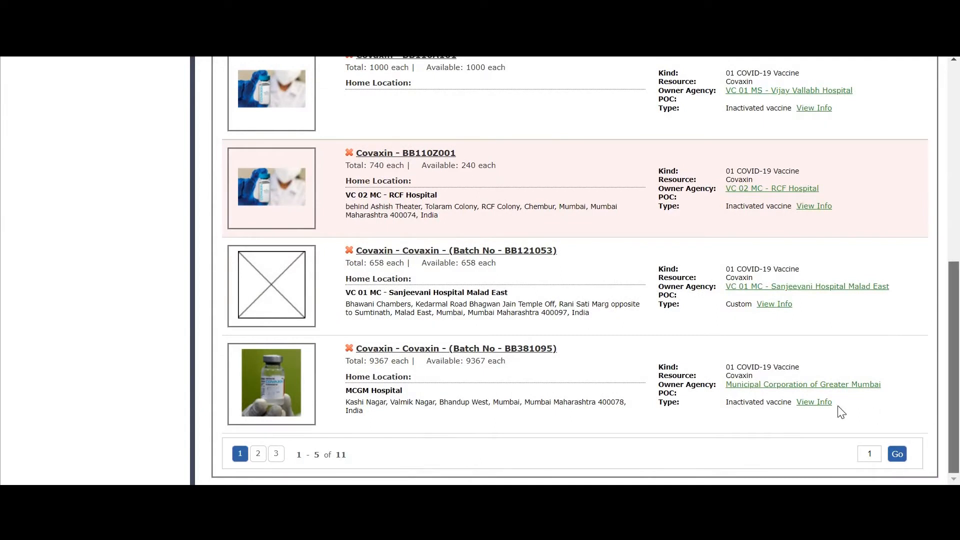
{"action": "left_click", "coordinate": [822, 403]}
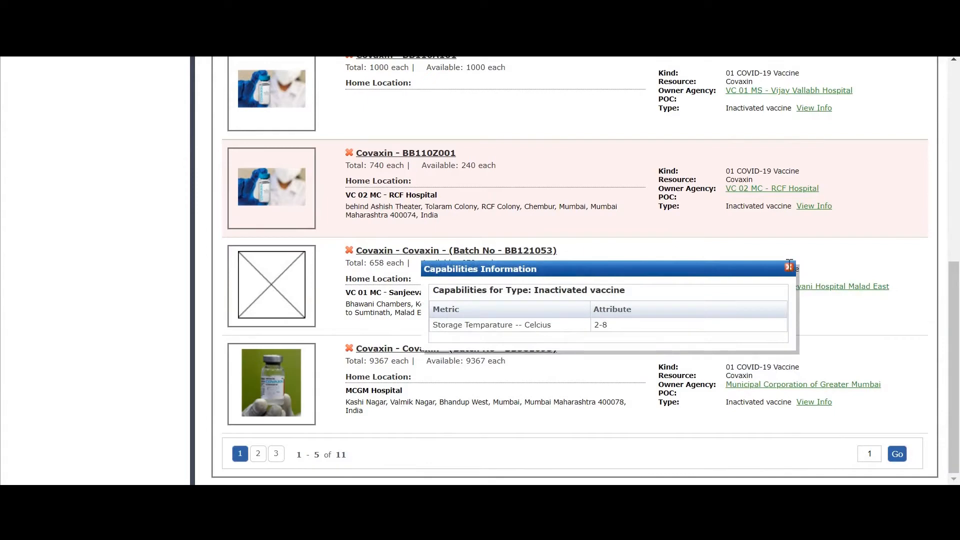
{"action": "left_click", "coordinate": [789, 267]}
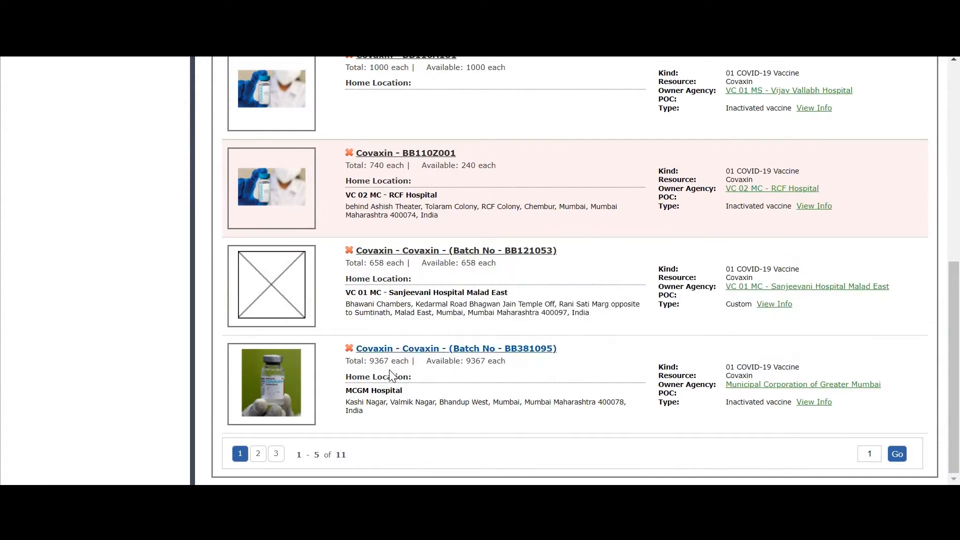
{"action": "left_click_drag", "start_coordinate": [956, 385], "coordinate": [927, 230]}
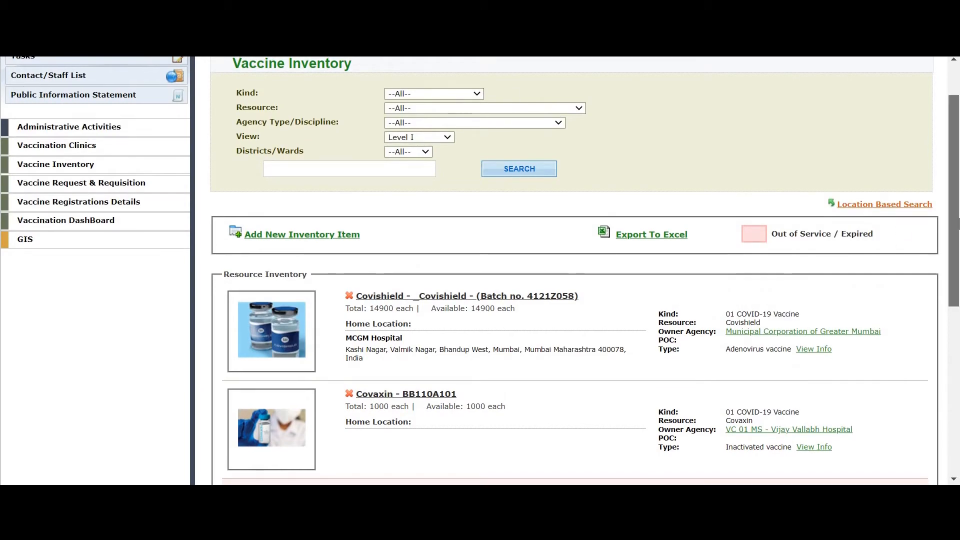
{"action": "scroll", "coordinate": [480, 314], "scroll_direction": "down", "scroll_amount": 3}
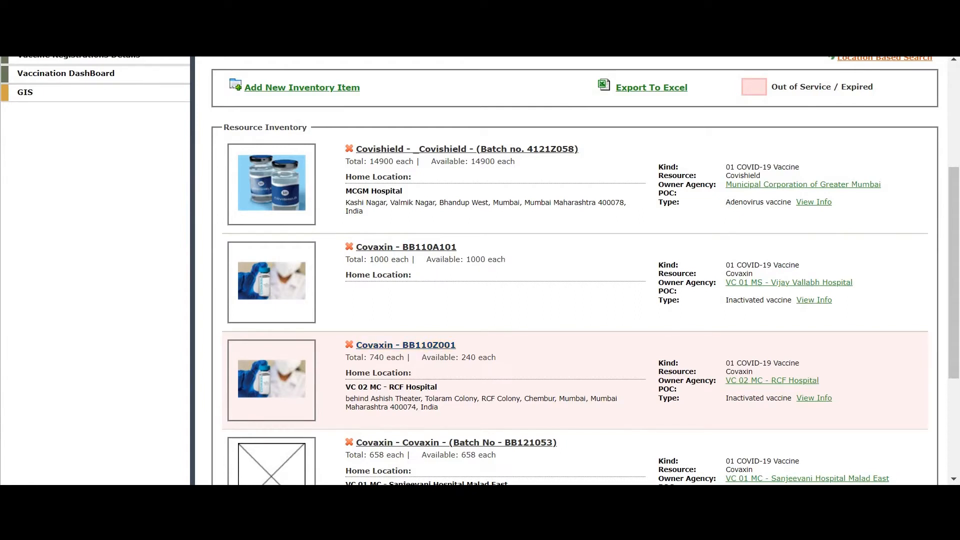
On the GIS map, expand Resources > 01 COVID-19 Vaccine and show Covaxin and Covishield layers.
{"action": "left_click", "coordinate": [453, 175]}
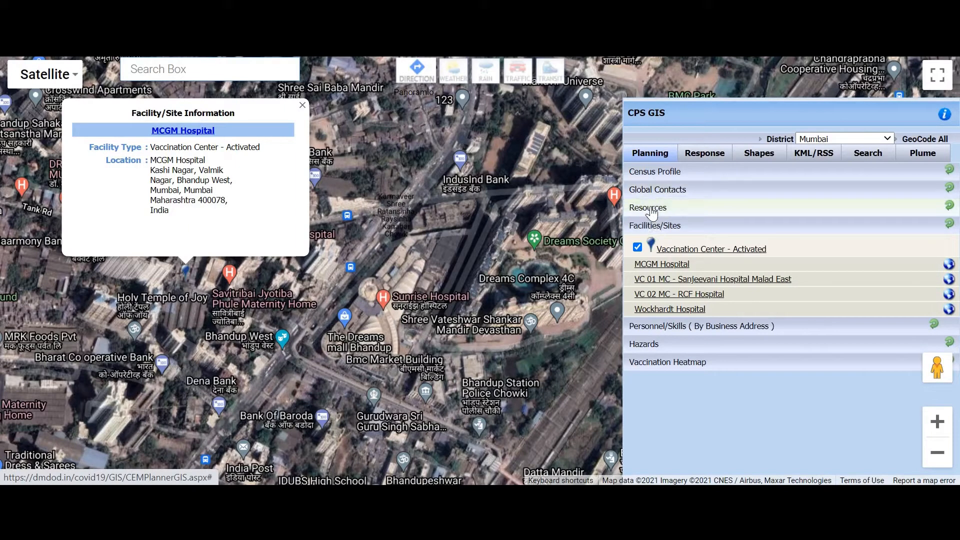
{"action": "left_click", "coordinate": [650, 207]}
{"action": "left_click", "coordinate": [670, 228]}
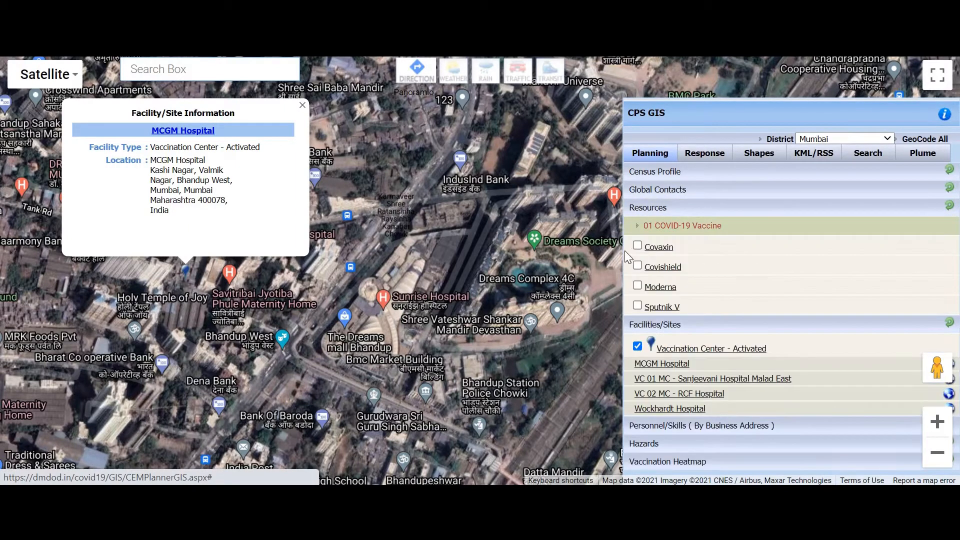
{"action": "left_click", "coordinate": [301, 107]}
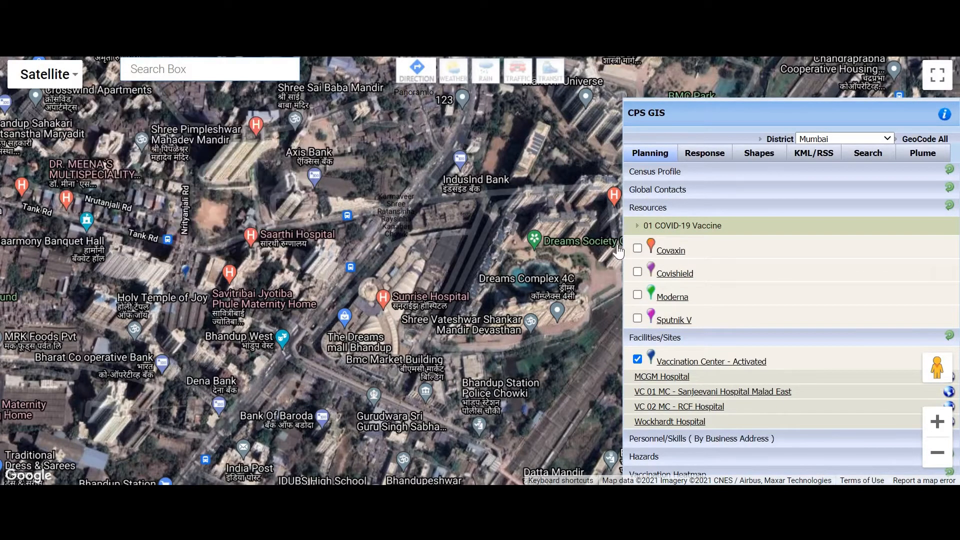
{"action": "left_click", "coordinate": [638, 249]}
{"action": "left_click", "coordinate": [637, 272]}
Add the Moderna layer and locate Covishield batch 4121Z058 among the Covishield batches.
{"action": "left_click", "coordinate": [637, 294]}
{"action": "left_click", "coordinate": [675, 274]}
{"action": "left_click", "coordinate": [677, 296]}
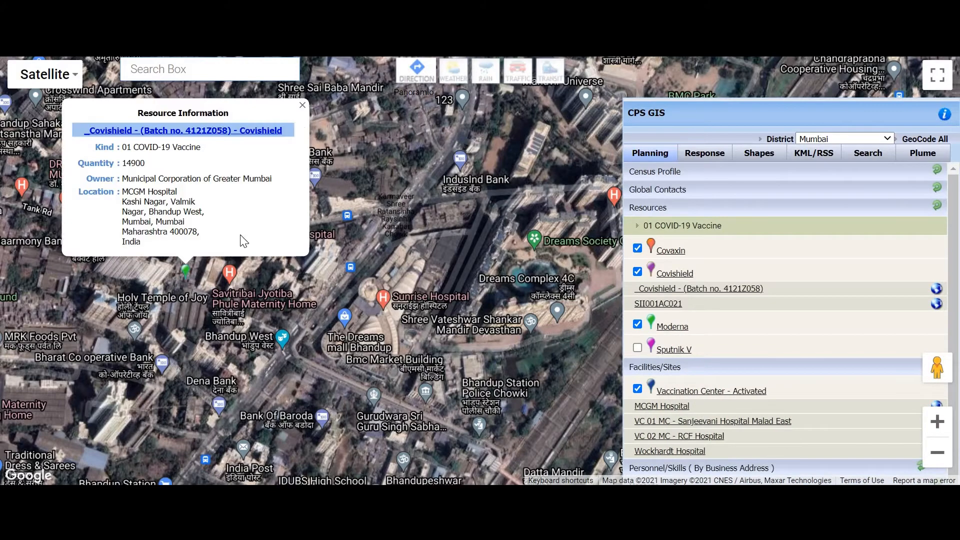
{"action": "scroll", "coordinate": [199, 284], "scroll_direction": "up", "scroll_amount": 1}
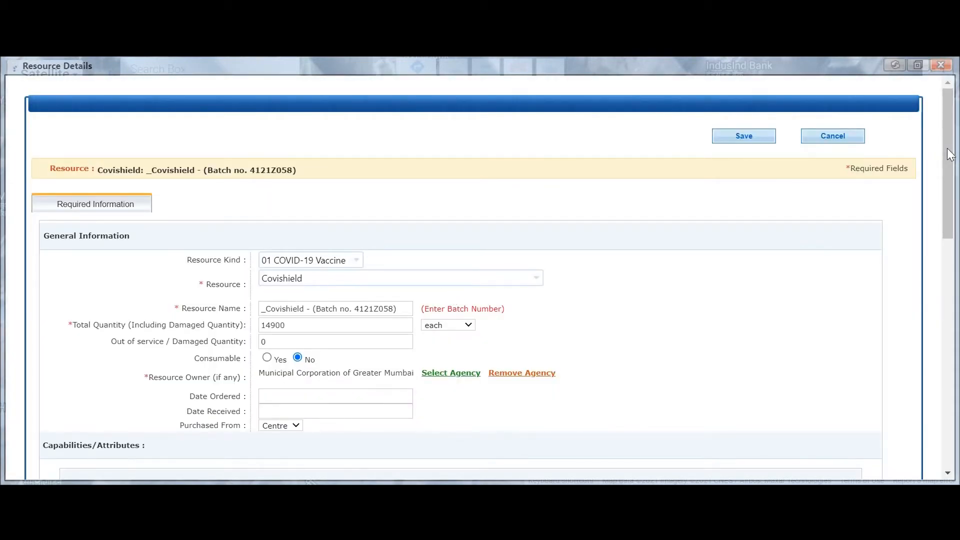
Review the Resource Details of Covishield batch 4121Z058, then close the form.
{"action": "scroll", "coordinate": [947, 191], "scroll_direction": "down", "scroll_amount": 3}
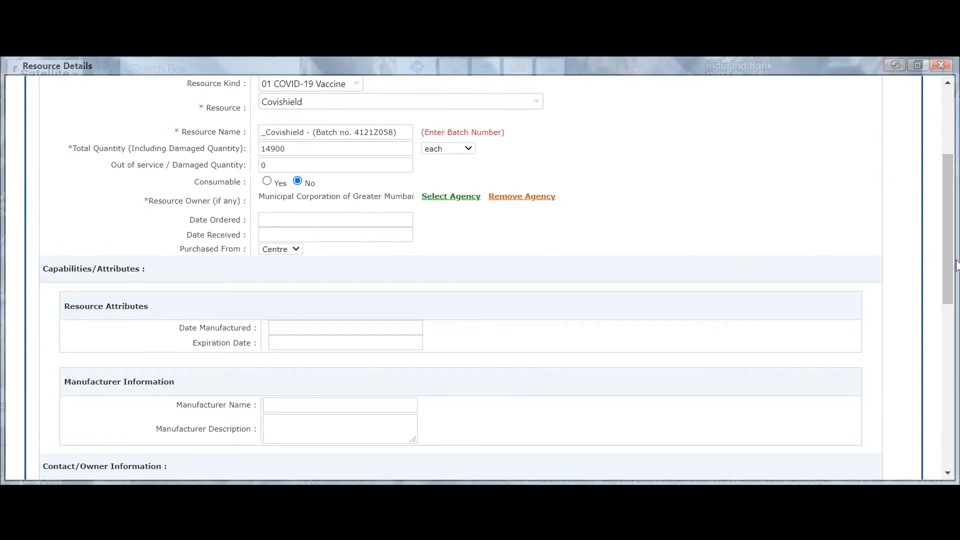
{"action": "left_click_drag", "start_coordinate": [949, 264], "coordinate": [940, 427]}
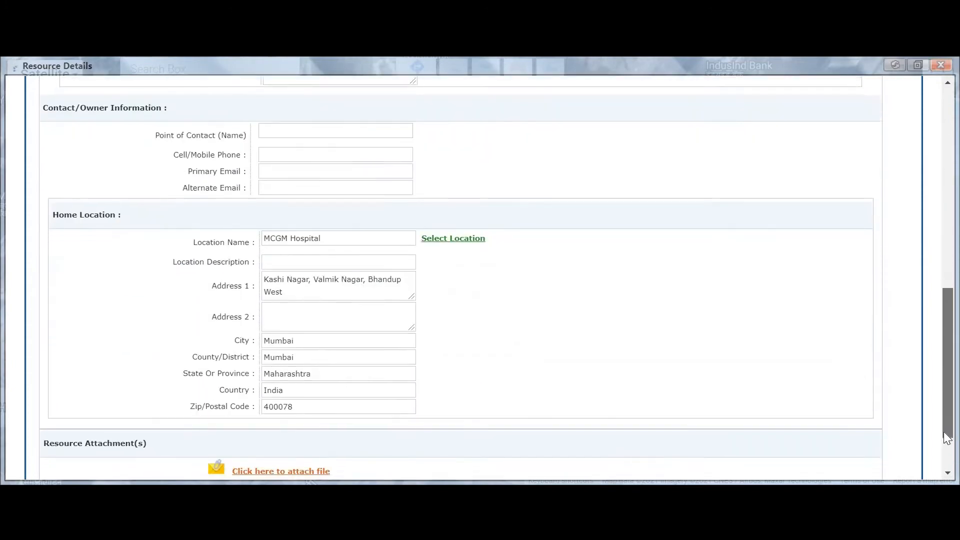
{"action": "scroll", "coordinate": [935, 238], "scroll_direction": "up", "scroll_amount": 15}
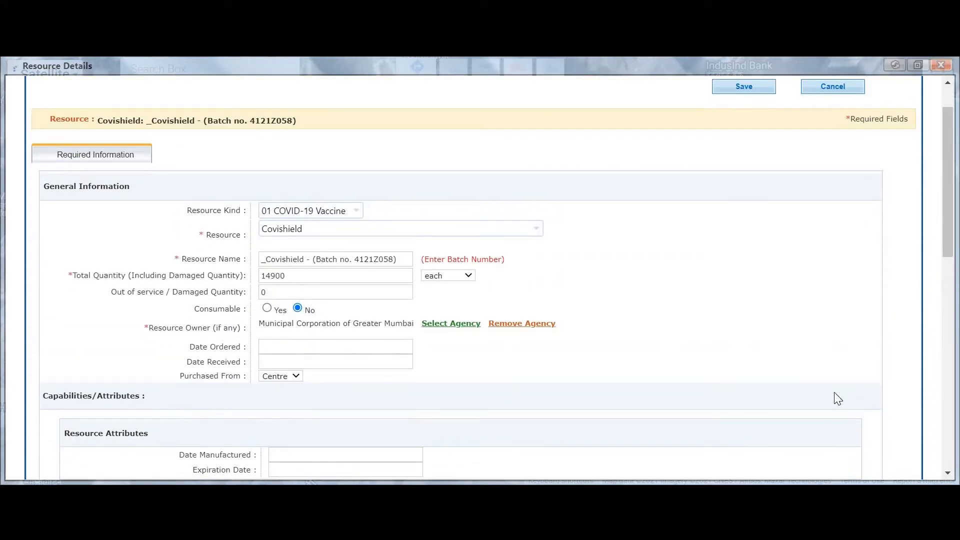
{"action": "left_click", "coordinate": [942, 66]}
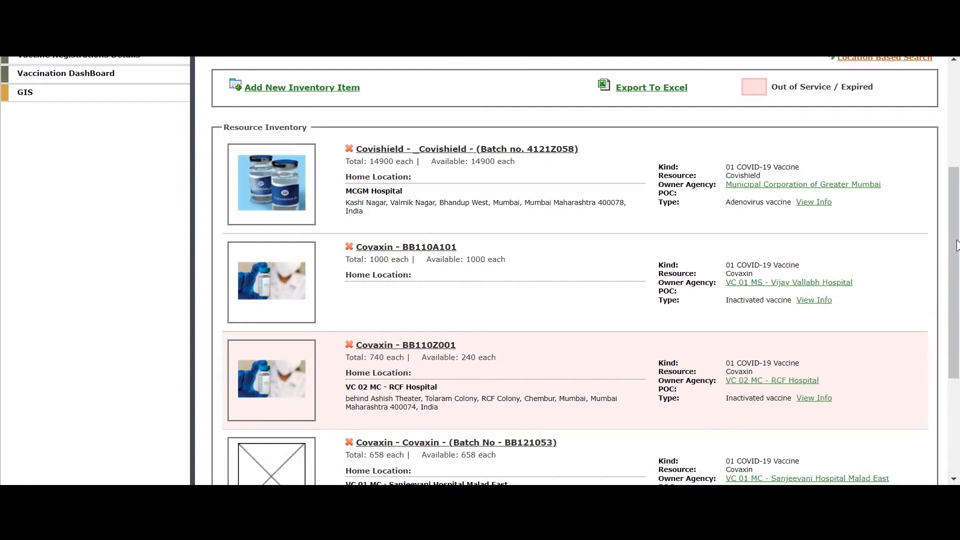
Scroll the Vaccine Inventory list, showing batch 4121Z058 with 14900 doses at MCGM Hospital.
{"action": "left_click_drag", "start_coordinate": [957, 245], "coordinate": [954, 158]}
{"action": "scroll", "coordinate": [954, 159], "scroll_direction": "down", "scroll_amount": 3}
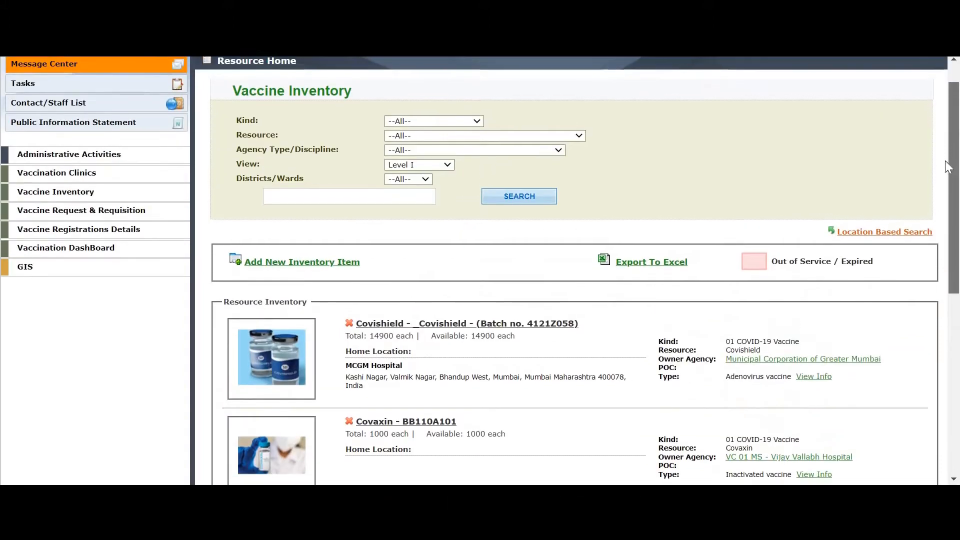
{"action": "scroll", "coordinate": [959, 178], "scroll_direction": "up", "scroll_amount": 3}
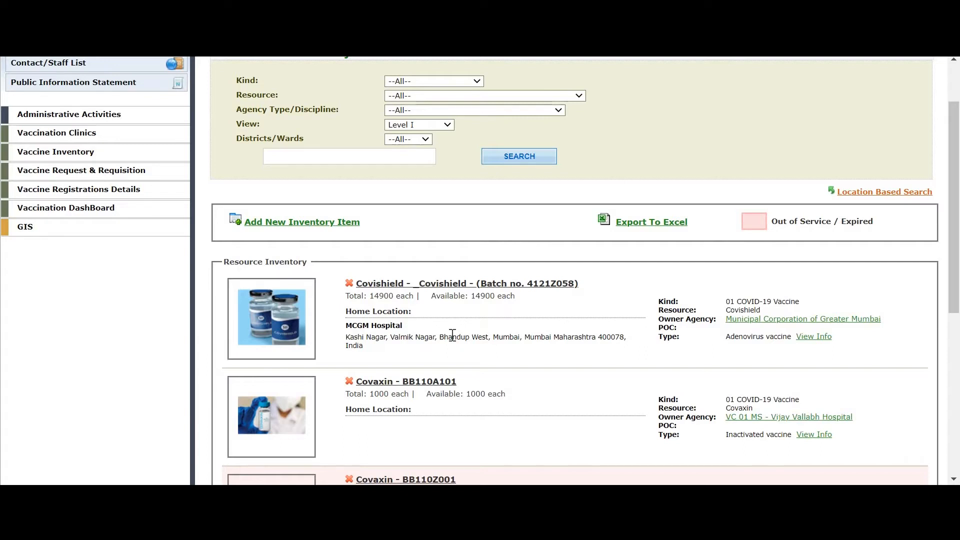
Browse the Vaccine Request & Requisition list and open the pending 450-dose Covaxin request.
{"action": "left_click", "coordinate": [91, 175]}
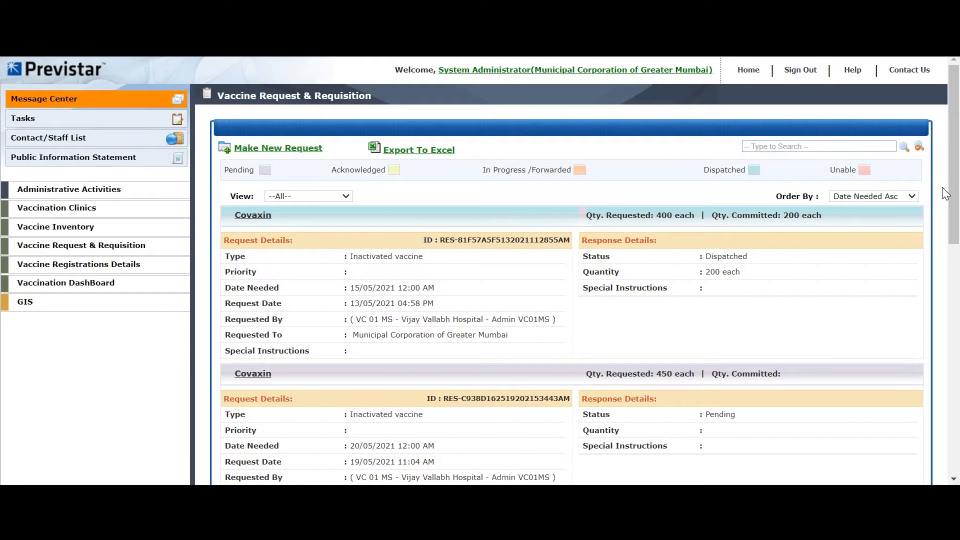
{"action": "left_click_drag", "start_coordinate": [954, 172], "coordinate": [955, 210]}
{"action": "scroll", "coordinate": [954, 210], "scroll_direction": "down", "scroll_amount": 1}
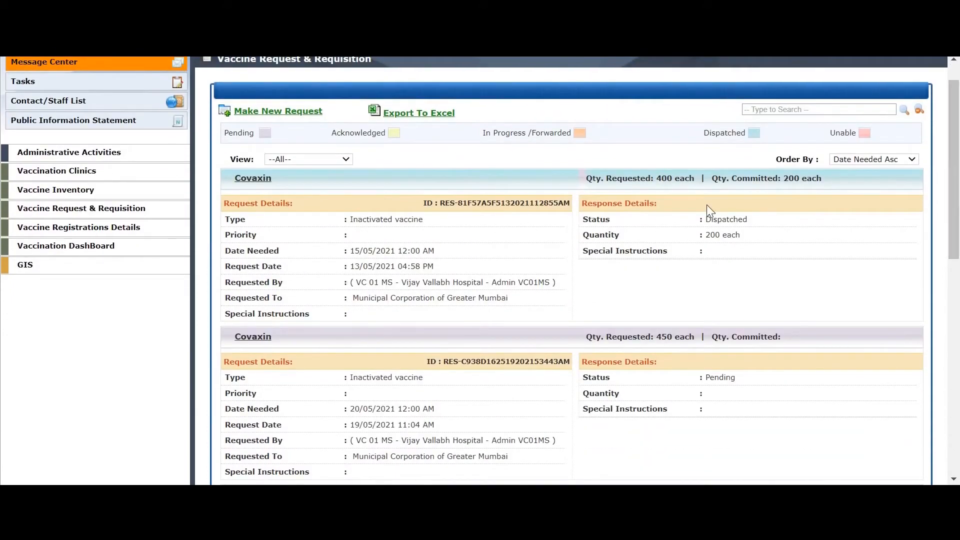
{"action": "left_click_drag", "start_coordinate": [952, 195], "coordinate": [954, 226]}
{"action": "scroll", "coordinate": [954, 235], "scroll_direction": "down", "scroll_amount": 10}
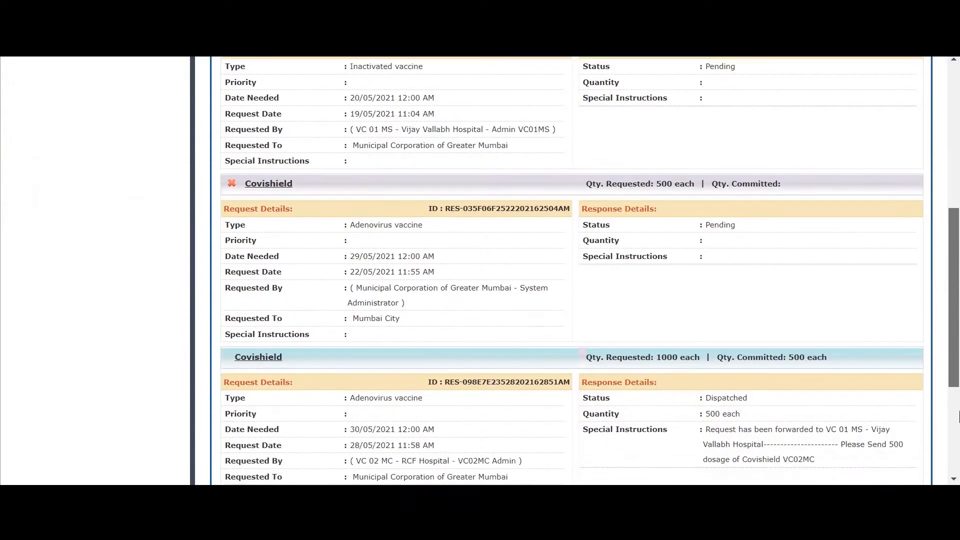
{"action": "scroll", "coordinate": [955, 250], "scroll_direction": "up", "scroll_amount": 11}
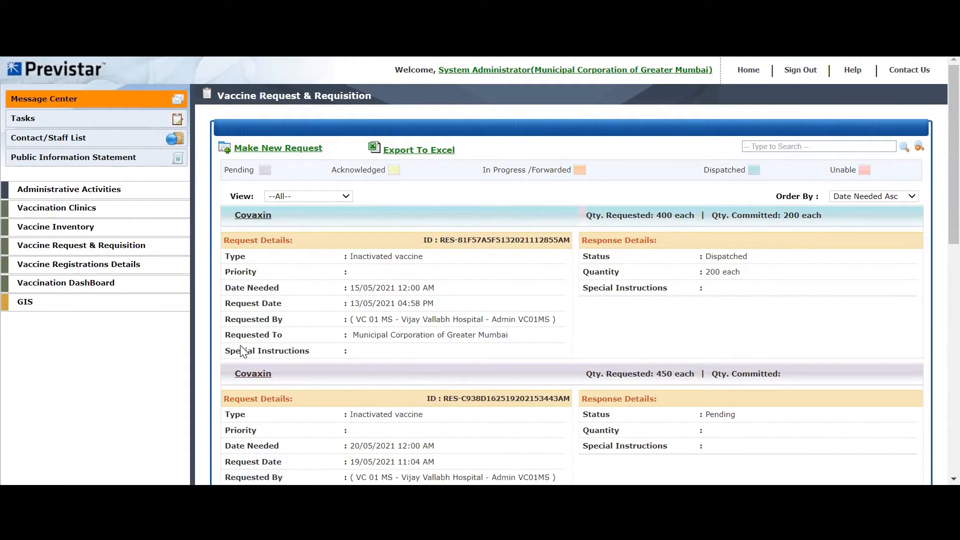
{"action": "left_click", "coordinate": [598, 398]}
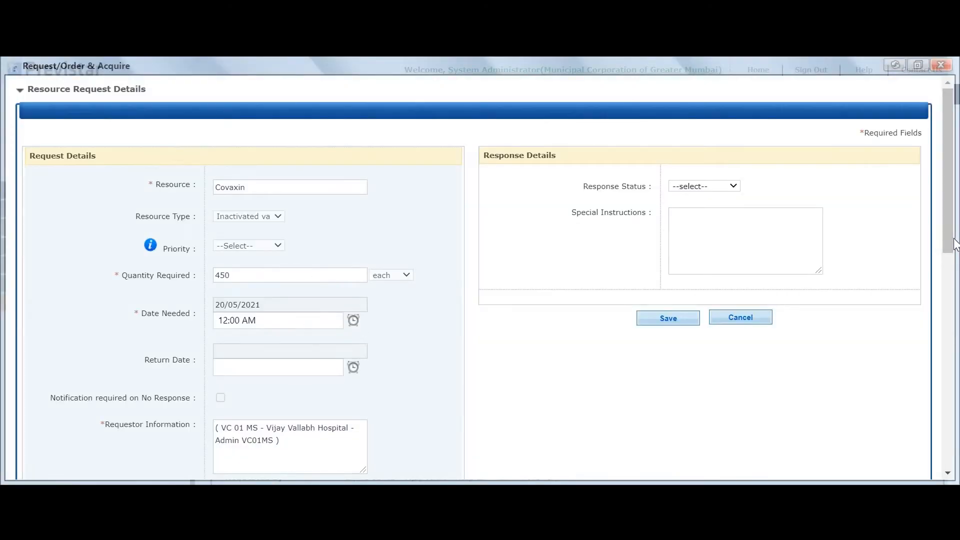
Change the request's response status from Forwarded to Dispatched and bring up Commit Resources.
{"action": "left_click_drag", "start_coordinate": [951, 241], "coordinate": [945, 260]}
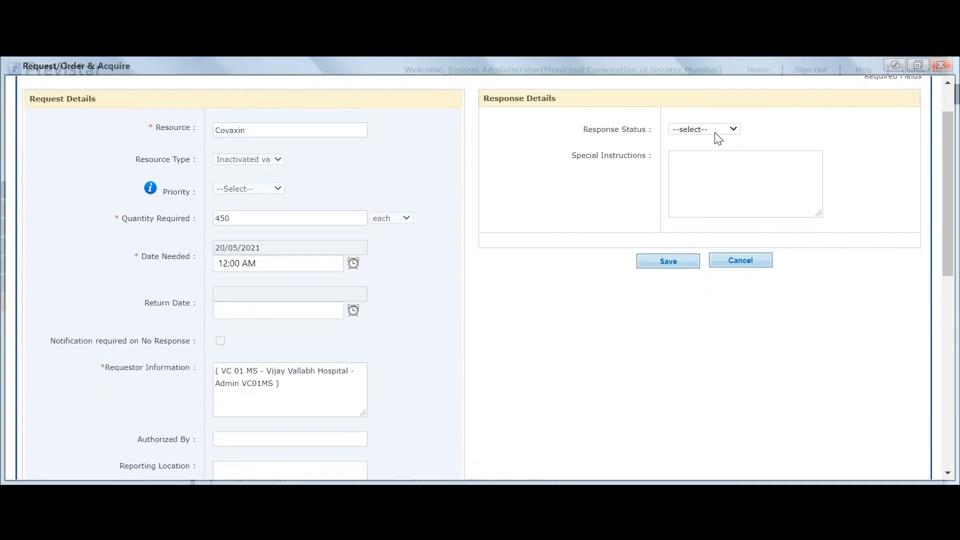
{"action": "left_click", "coordinate": [716, 132]}
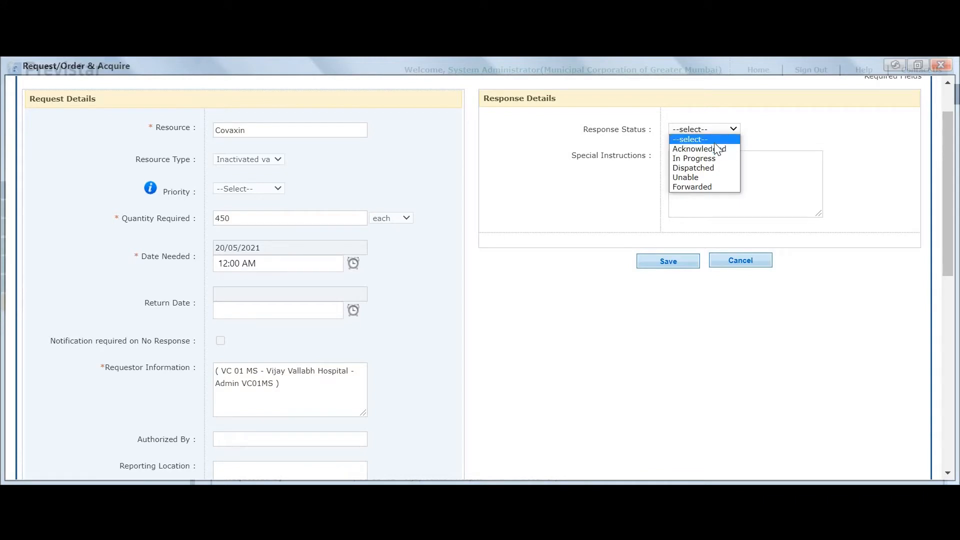
{"action": "left_click", "coordinate": [715, 187]}
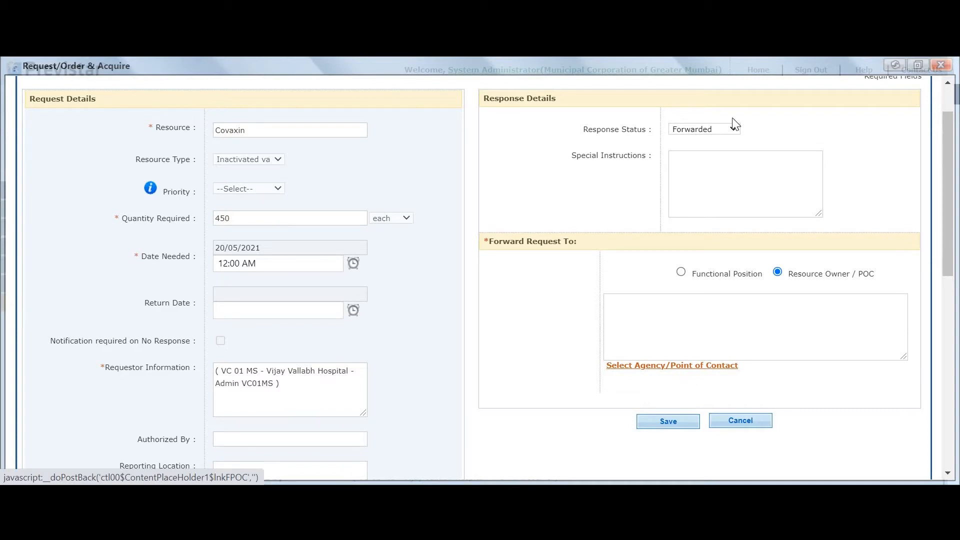
{"action": "left_click", "coordinate": [723, 131]}
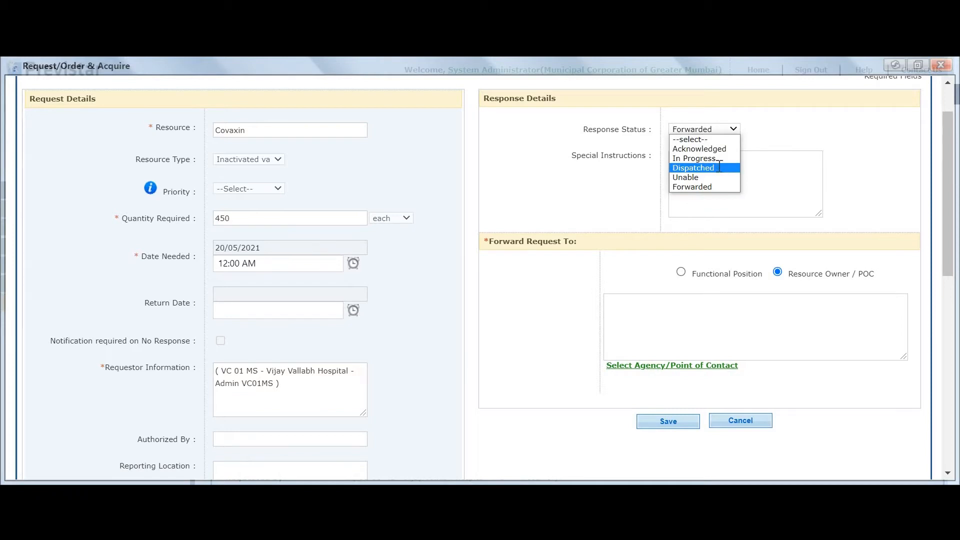
{"action": "left_click", "coordinate": [719, 169]}
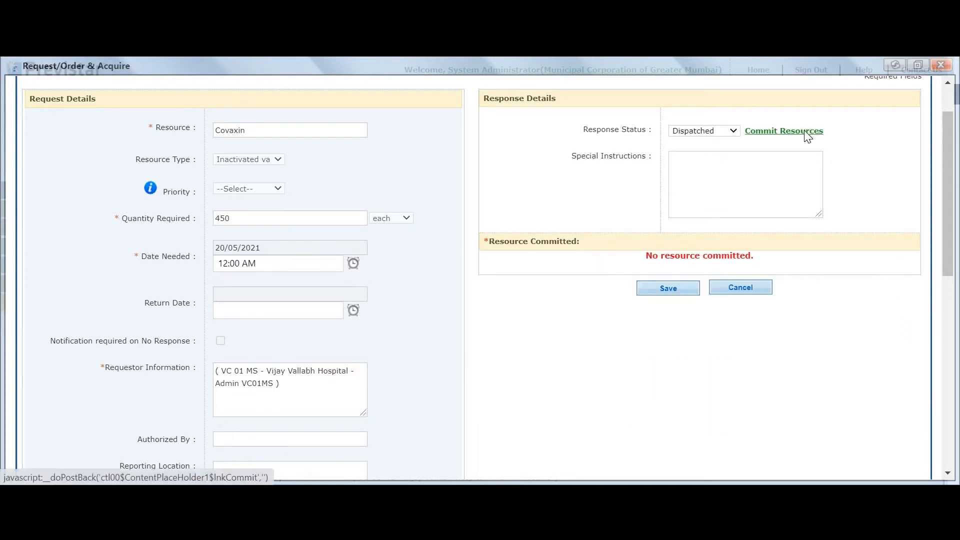
{"action": "left_click", "coordinate": [804, 133]}
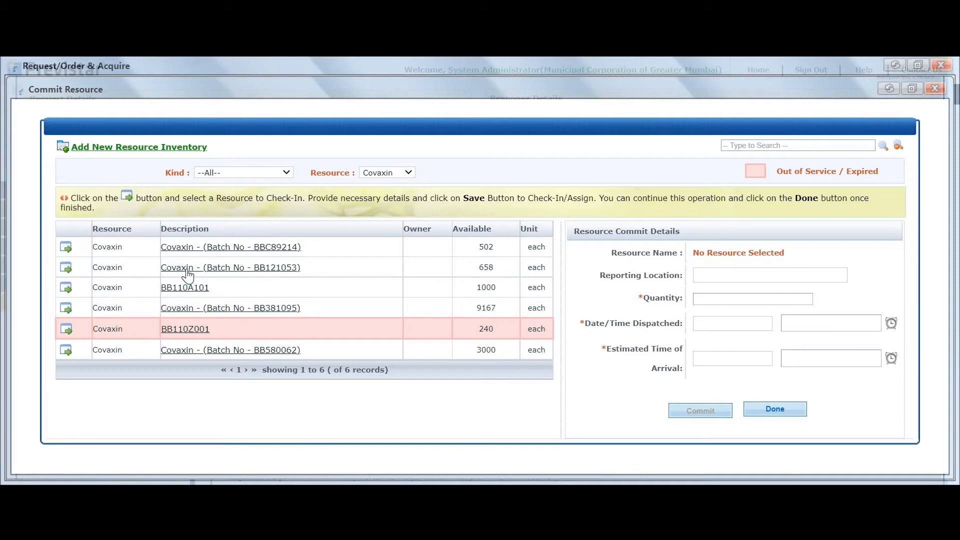
Choose Covaxin batch BB121053 to commit and enter a quantity of 500.
{"action": "left_click", "coordinate": [68, 271]}
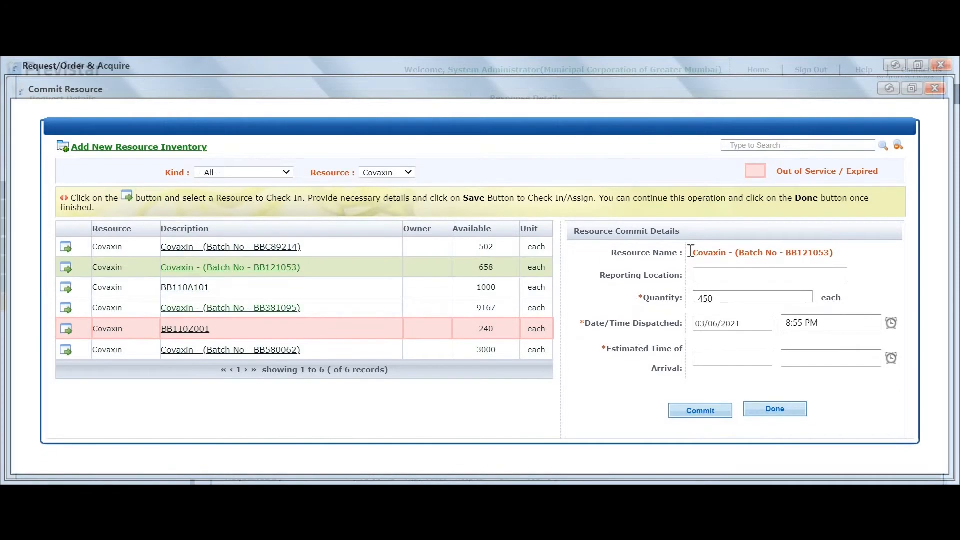
{"action": "left_click", "coordinate": [705, 272]}
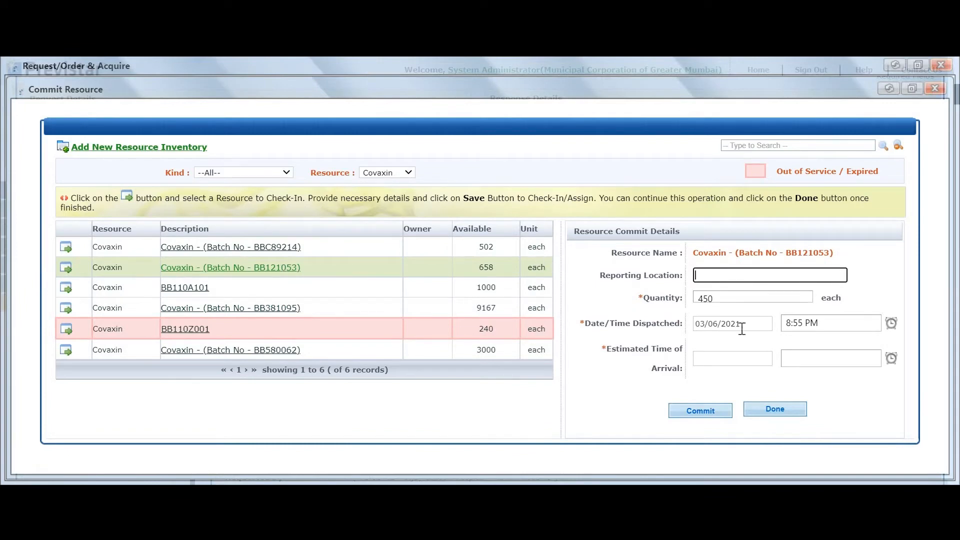
{"action": "double_click", "coordinate": [719, 296]}
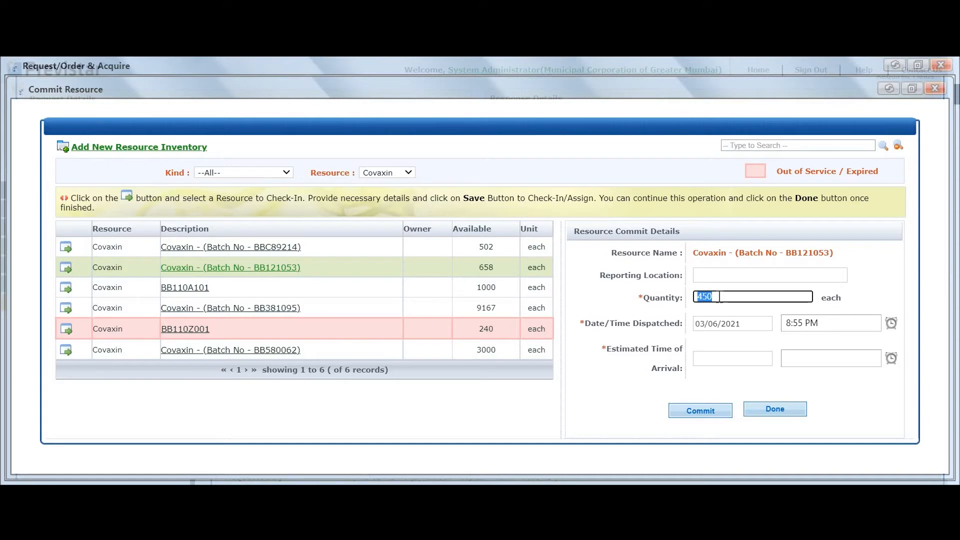
{"action": "type", "text": "500"}
Close the batch commit and request popups without committing, then view and close the 400-dose Covaxin request.
{"action": "left_click", "coordinate": [933, 88]}
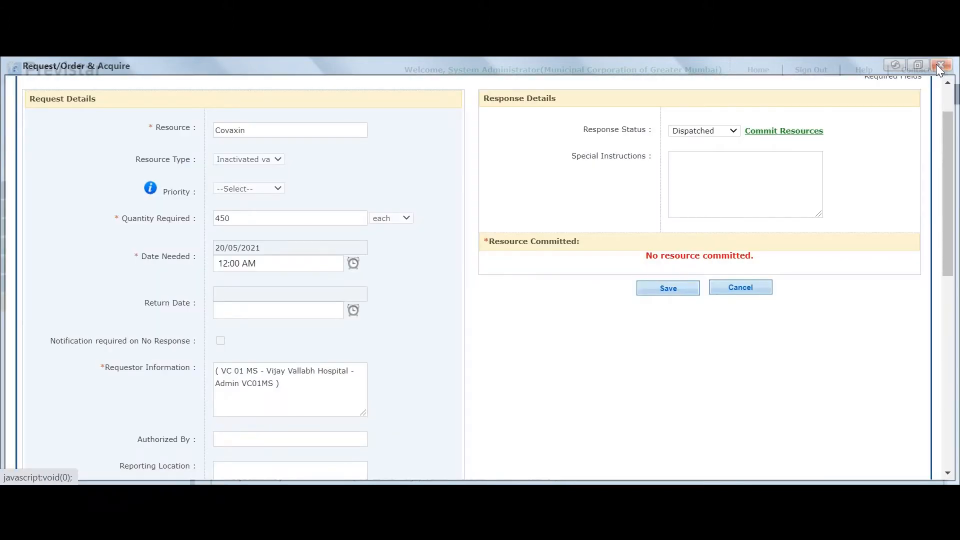
{"action": "left_click", "coordinate": [938, 67]}
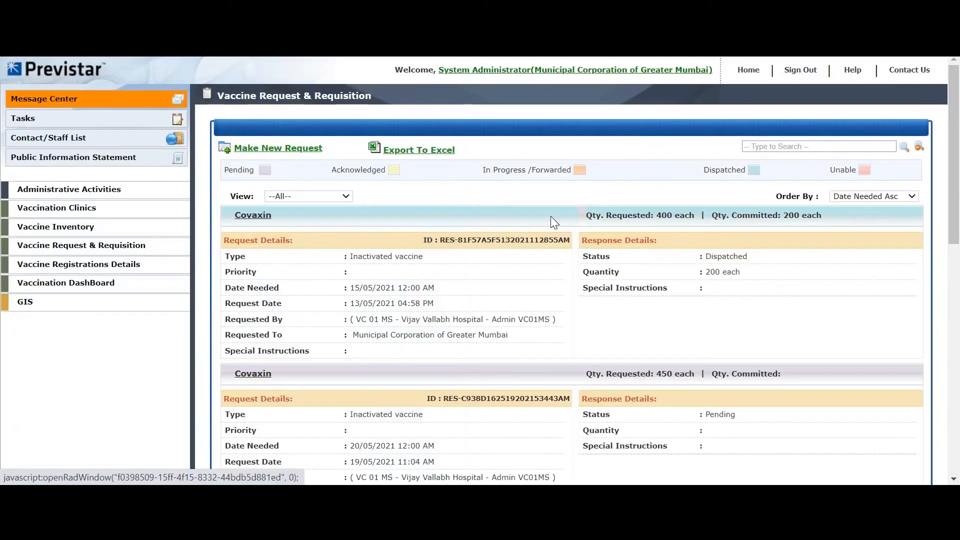
{"action": "left_click", "coordinate": [253, 216]}
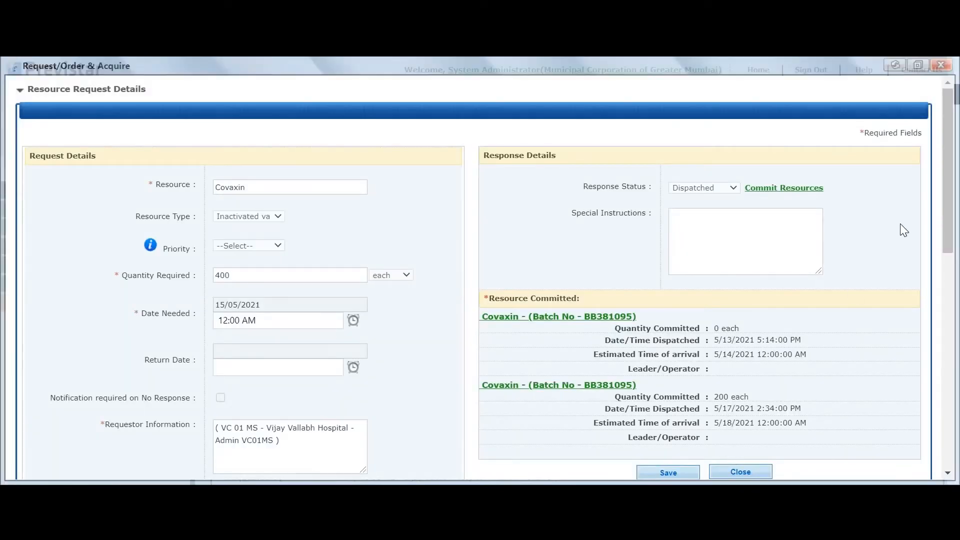
{"action": "left_click", "coordinate": [940, 65]}
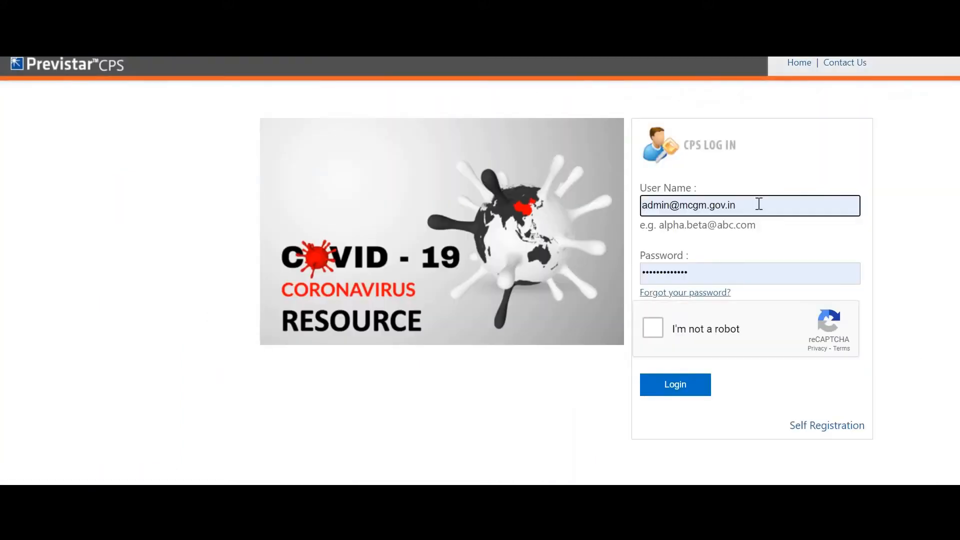
Fill in the hospital administrator's saved login, pass the traffic-light reCAPTCHA, and log in.
{"action": "left_click", "coordinate": [759, 203]}
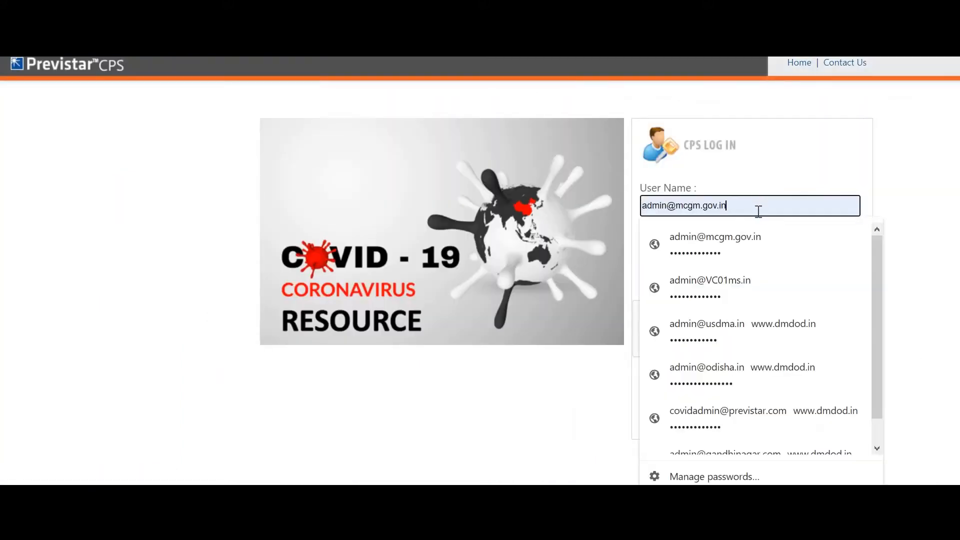
{"action": "left_click", "coordinate": [739, 287]}
{"action": "left_click", "coordinate": [658, 320]}
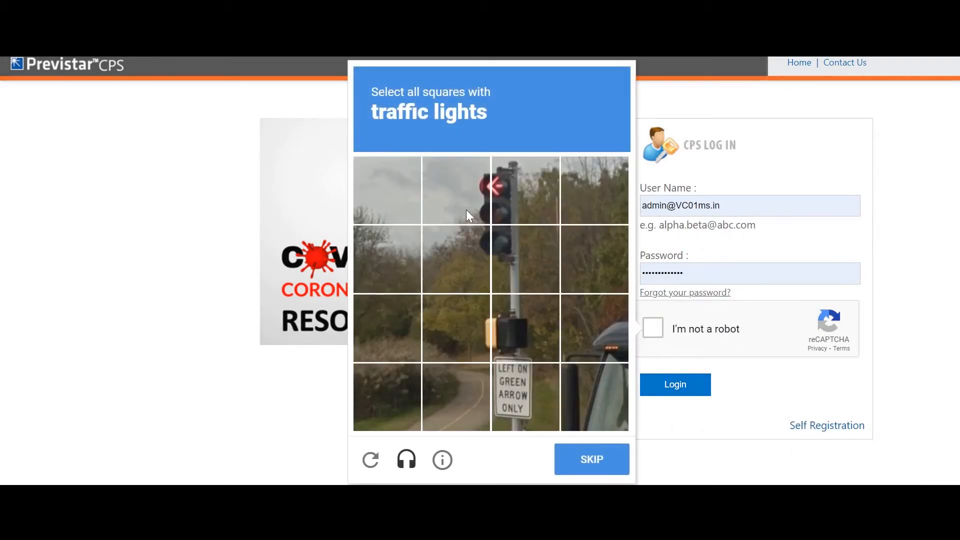
{"action": "left_click", "coordinate": [456, 191]}
{"action": "left_click", "coordinate": [525, 192]}
{"action": "left_click", "coordinate": [520, 260]}
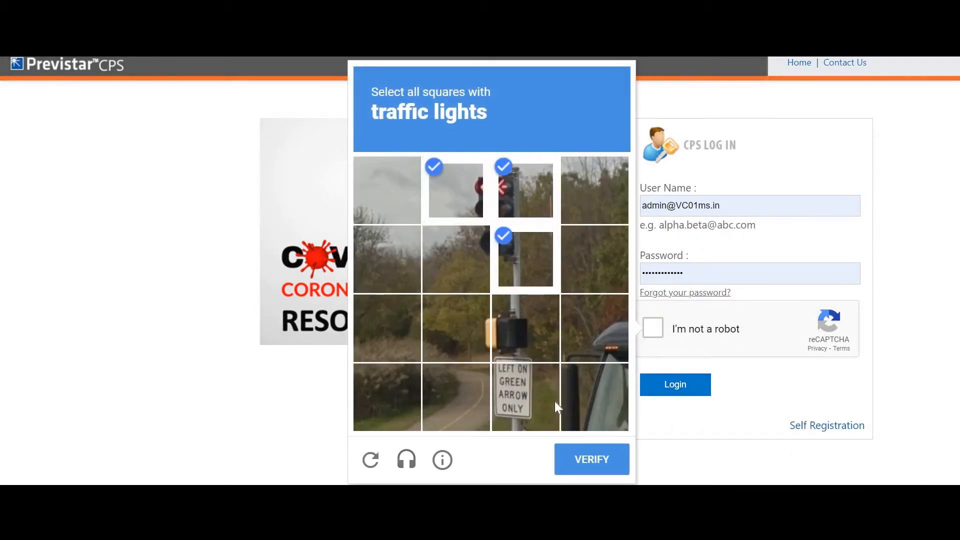
{"action": "left_click", "coordinate": [456, 260]}
{"action": "left_click", "coordinate": [601, 464]}
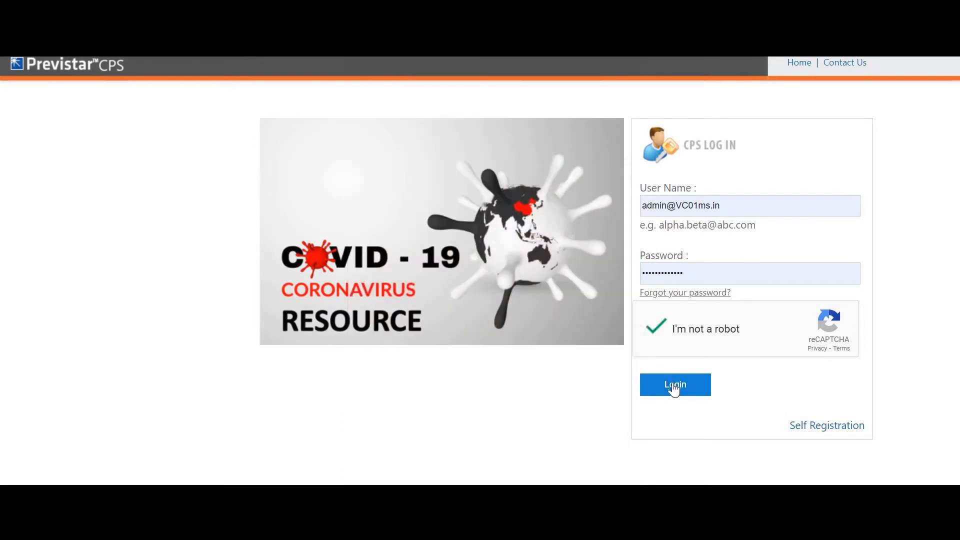
{"action": "left_click", "coordinate": [673, 389]}
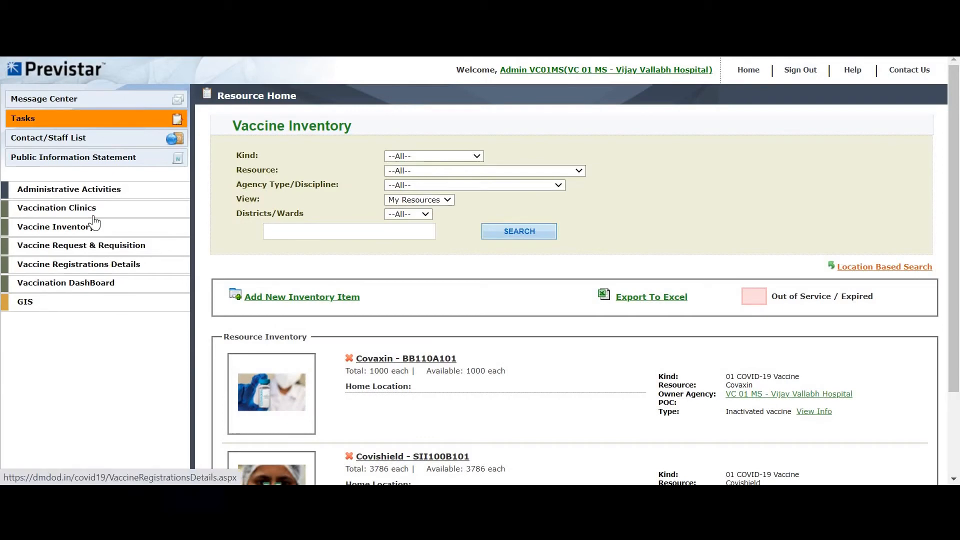
Open Vaccine Request & Requisition from the left menu and scroll through the Covaxin and Covishield requests.
{"action": "left_click", "coordinate": [96, 244]}
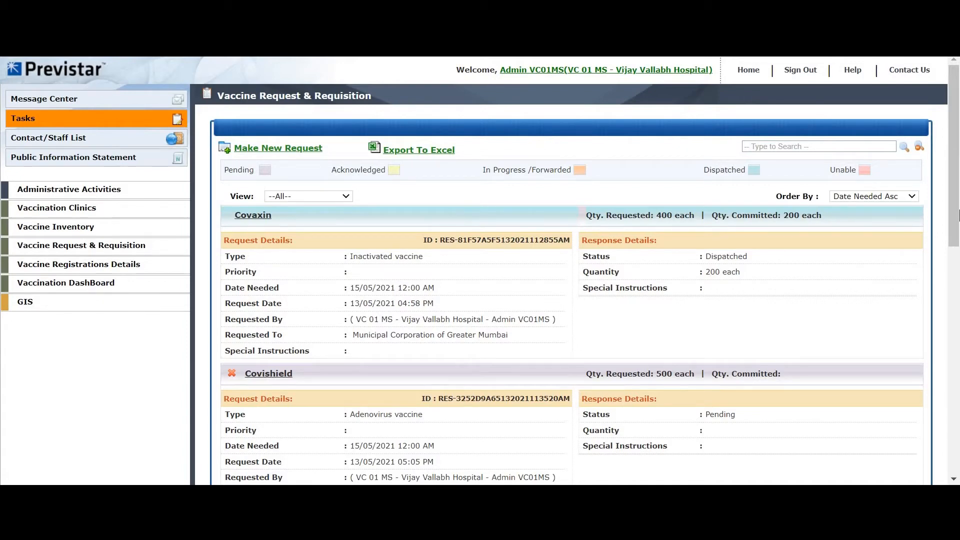
{"action": "scroll", "coordinate": [587, 185], "scroll_direction": "down", "scroll_amount": 1}
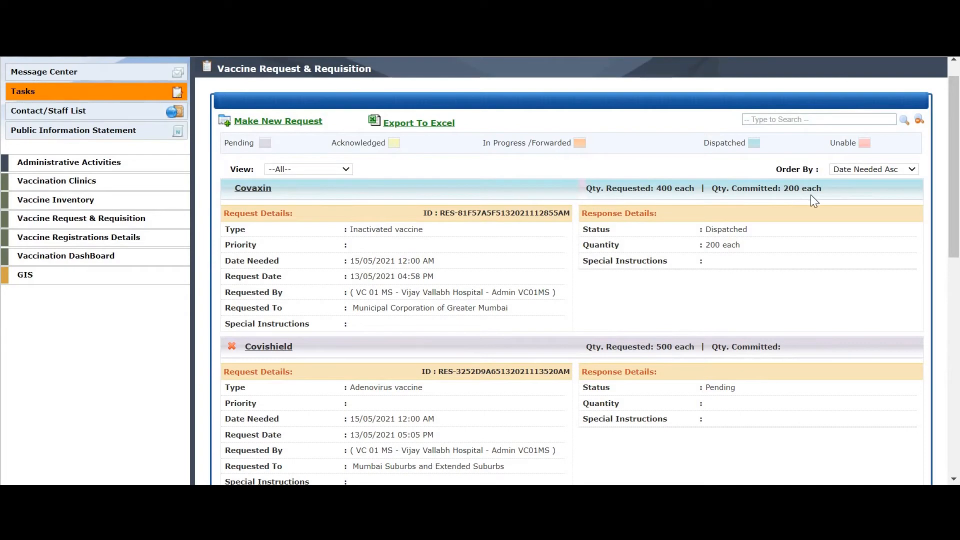
Open the dispatched Covaxin request, scroll through its committed batches, and close it.
{"action": "left_click", "coordinate": [265, 194]}
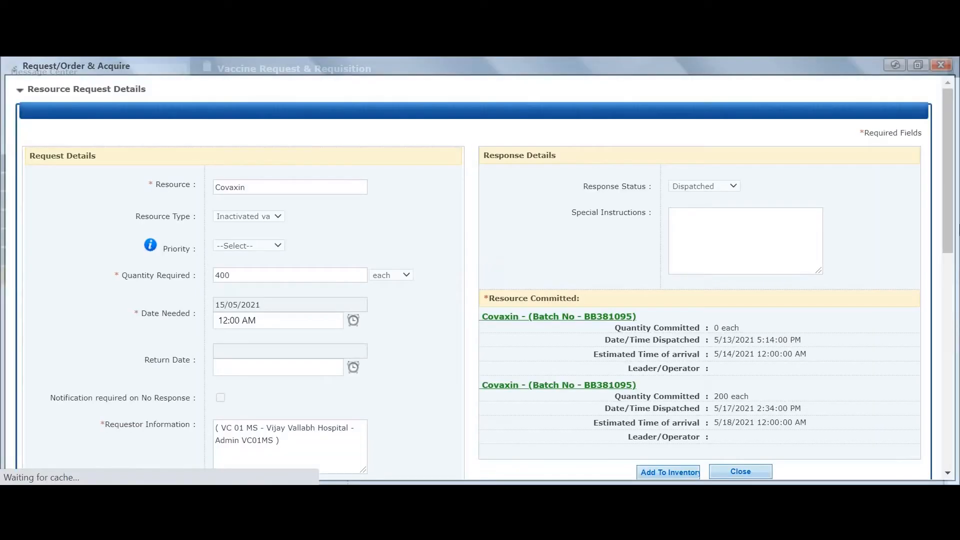
{"action": "scroll", "coordinate": [799, 310], "scroll_direction": "down", "scroll_amount": 3}
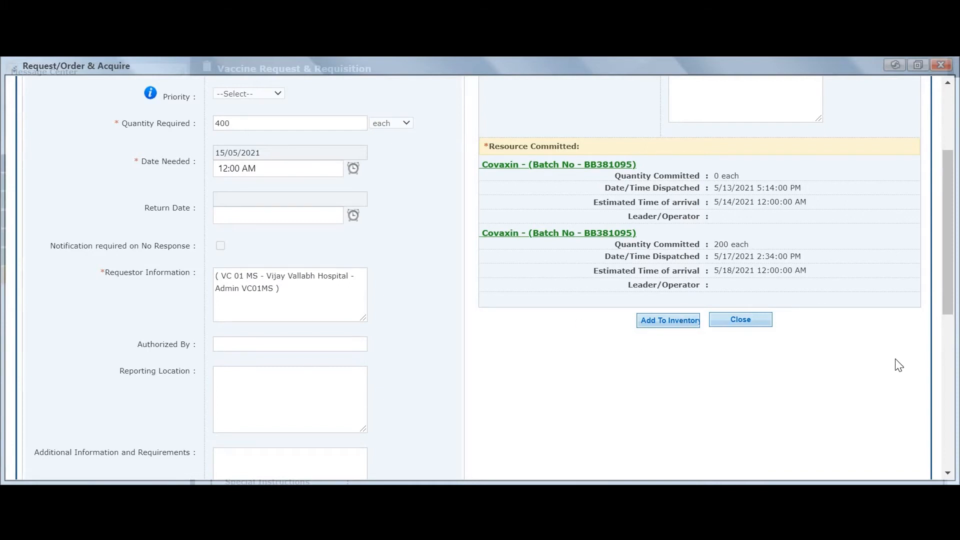
{"action": "left_click", "coordinate": [944, 67]}
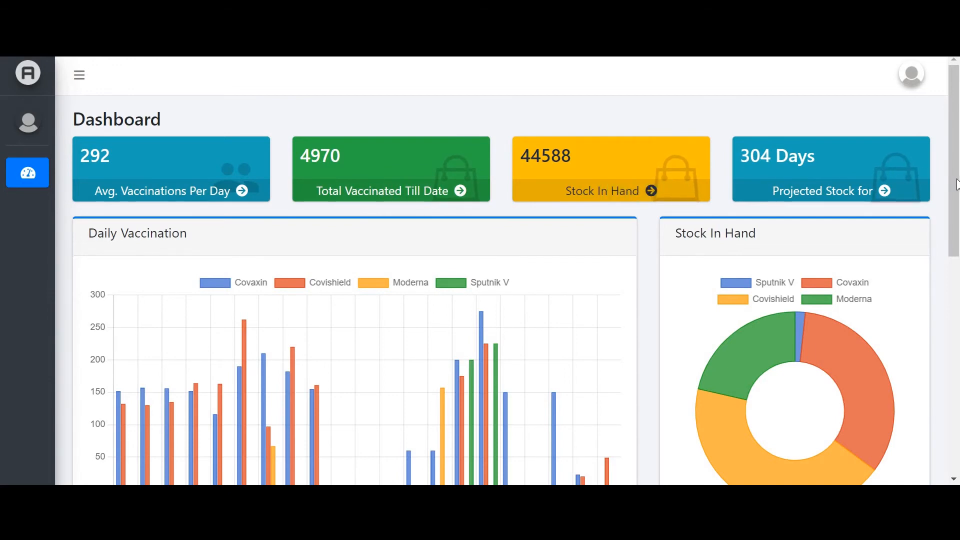
{"action": "scroll", "coordinate": [955, 223], "scroll_direction": "down", "scroll_amount": 2}
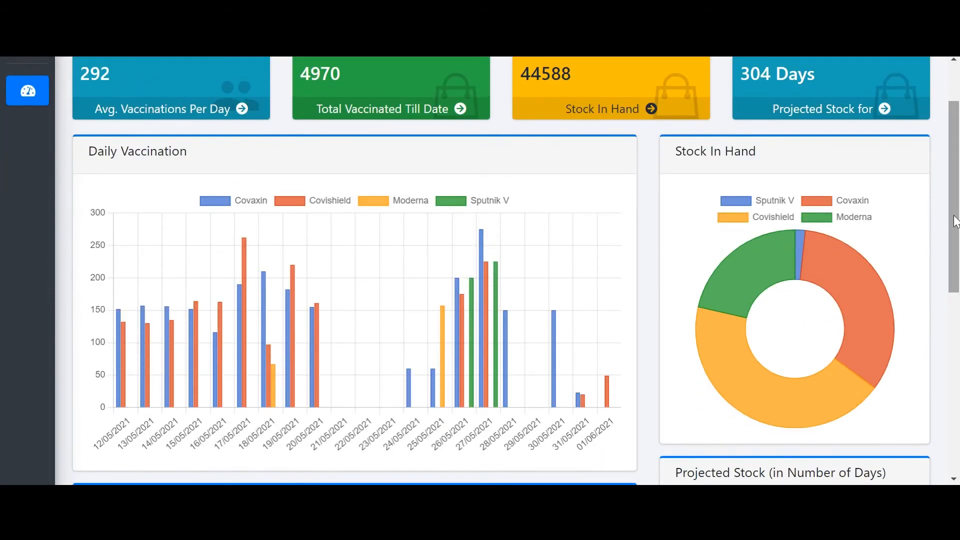
{"action": "left_click_drag", "start_coordinate": [955, 220], "coordinate": [957, 259]}
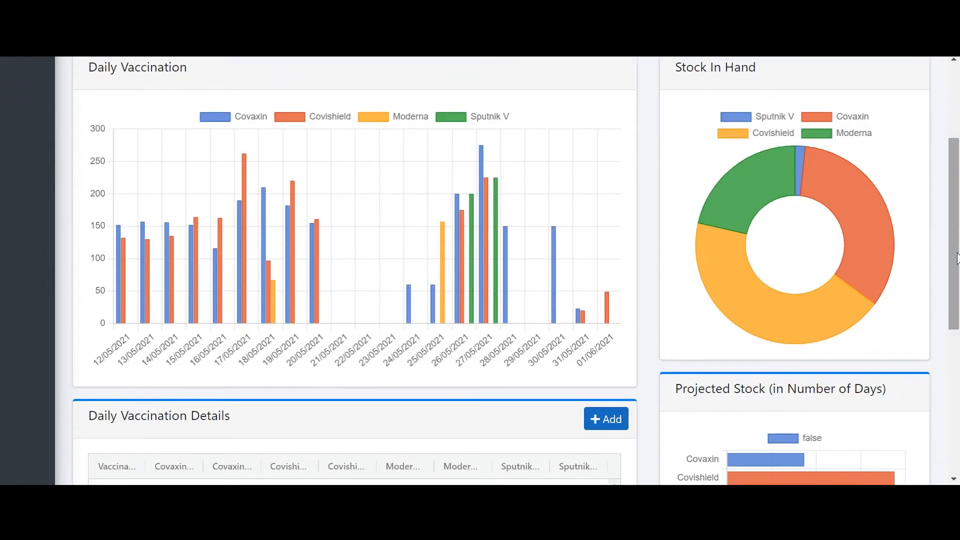
{"action": "left_click", "coordinate": [817, 133]}
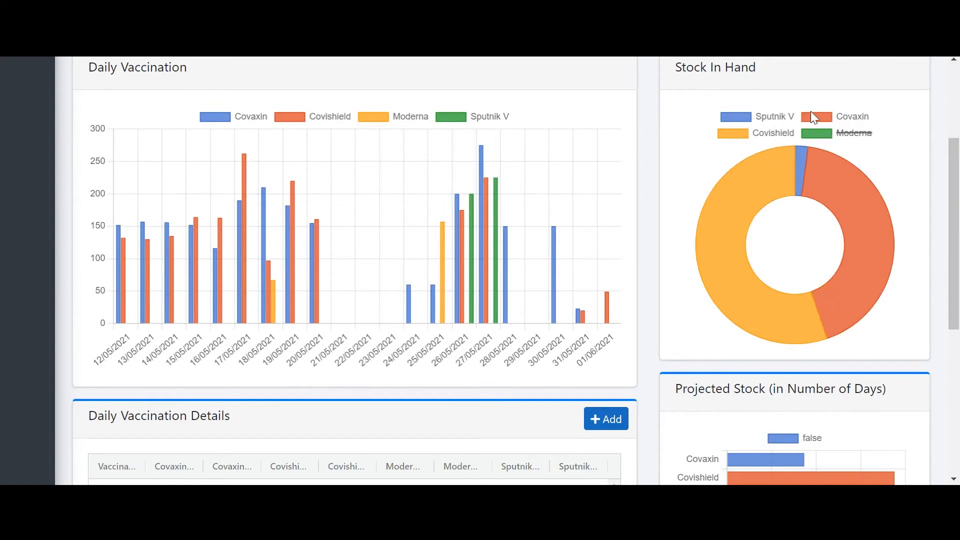
{"action": "left_click", "coordinate": [810, 115]}
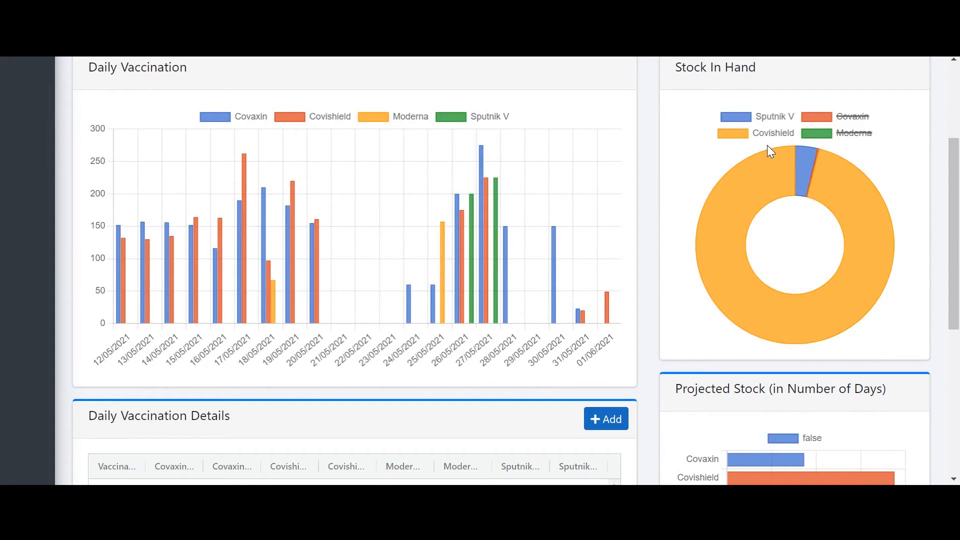
{"action": "left_click", "coordinate": [812, 134]}
{"action": "left_click", "coordinate": [812, 116]}
{"action": "left_click_drag", "start_coordinate": [954, 173], "coordinate": [958, 294]}
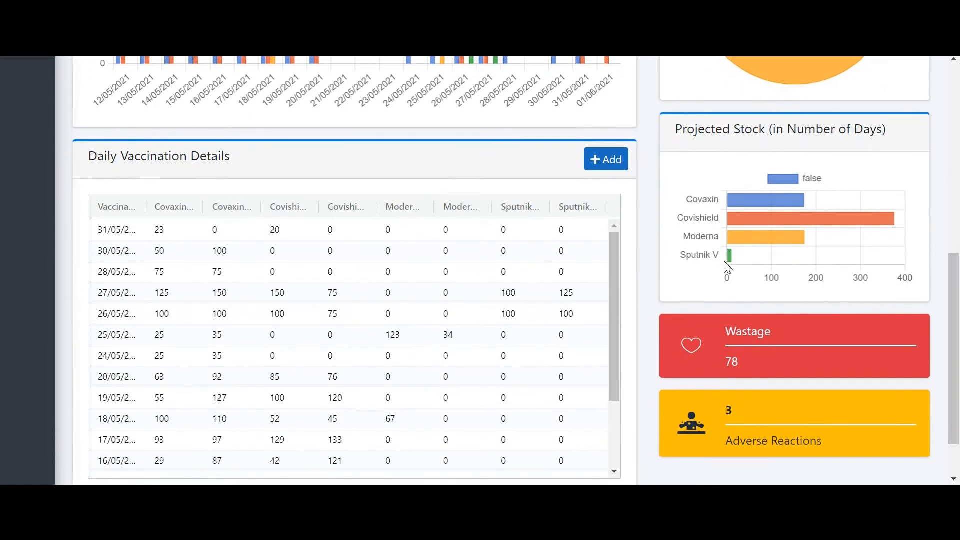
{"action": "mouse_move", "coordinate": [729, 255]}
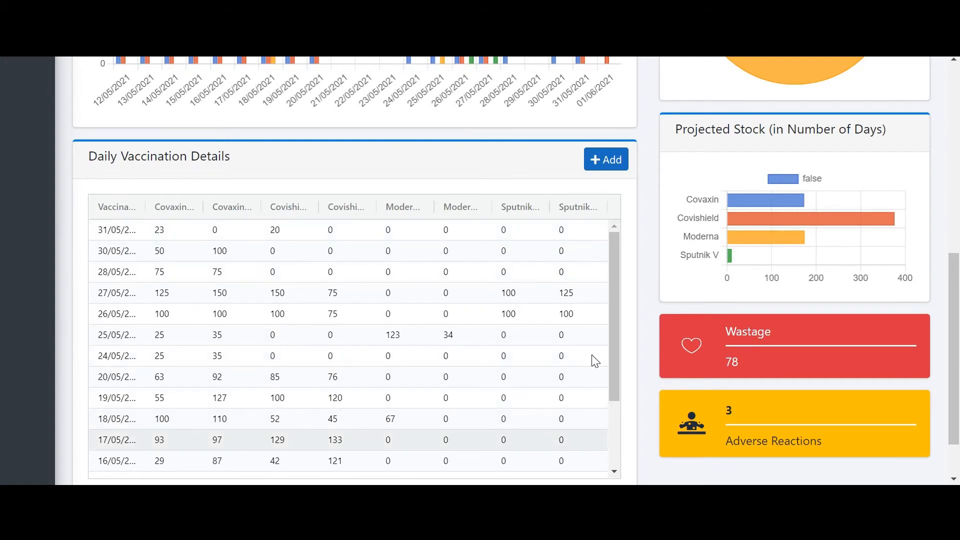
{"action": "scroll", "coordinate": [610, 274], "scroll_direction": "down", "scroll_amount": 1}
{"action": "scroll", "coordinate": [607, 270], "scroll_direction": "up", "scroll_amount": 1}
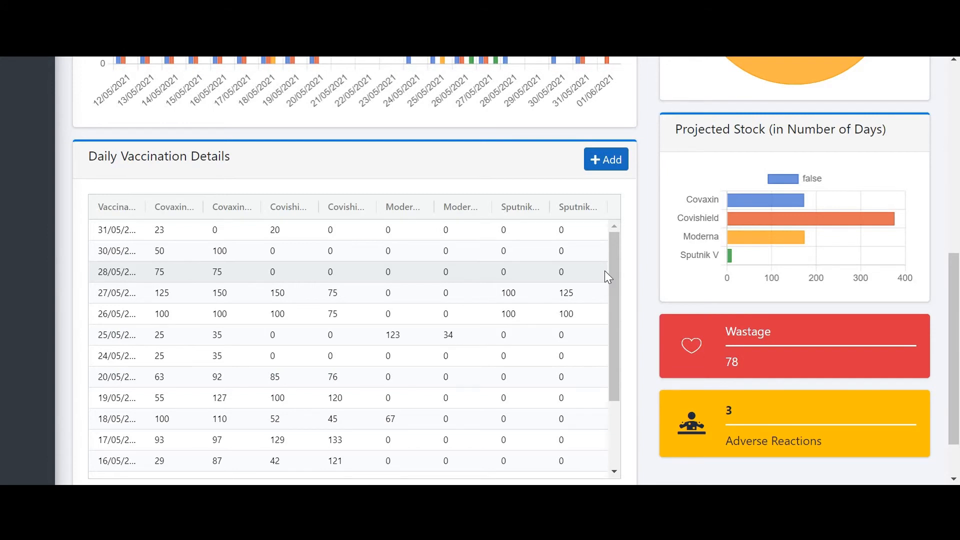
Start a new daily entry for Covishield batch SII001AC021.
{"action": "left_click", "coordinate": [598, 166]}
{"action": "left_click", "coordinate": [140, 185]}
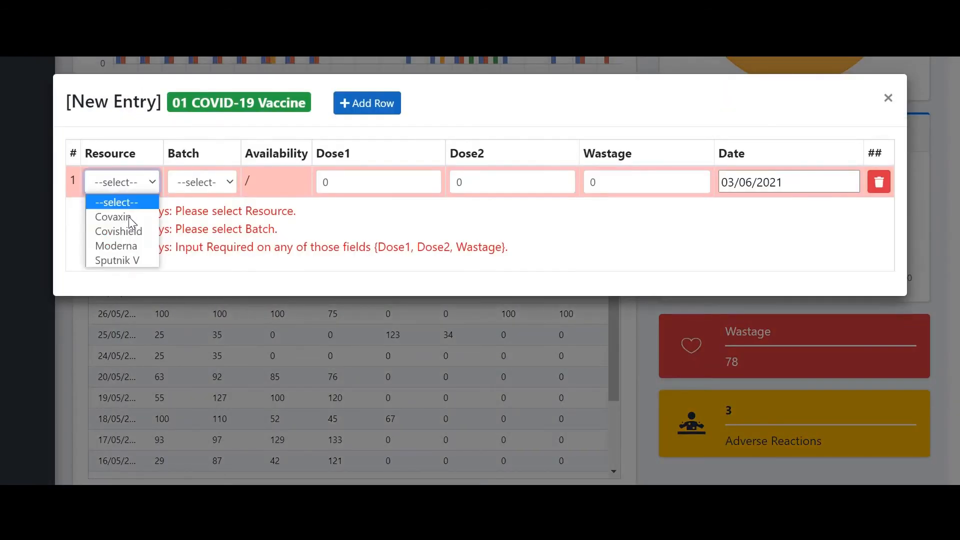
{"action": "left_click", "coordinate": [130, 231]}
{"action": "left_click", "coordinate": [234, 180]}
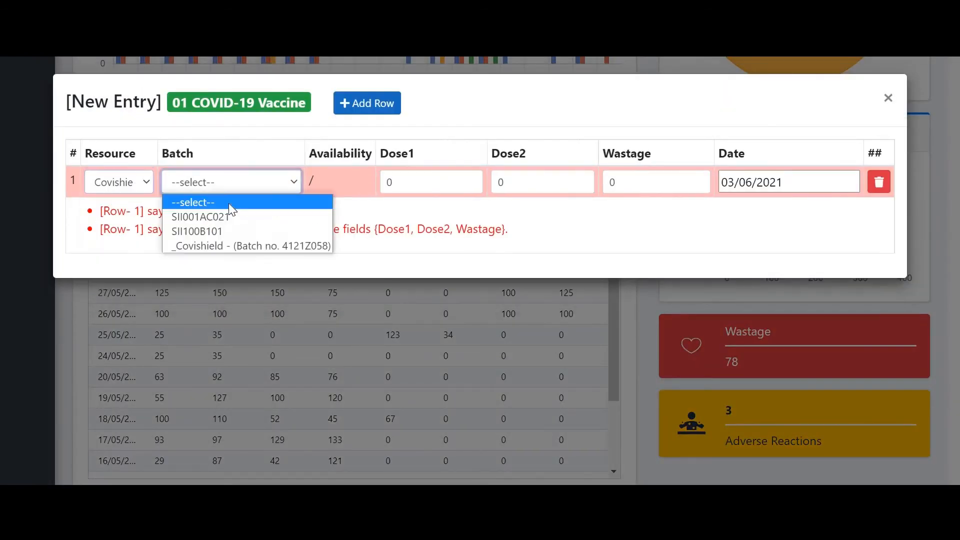
{"action": "left_click", "coordinate": [230, 218]}
Enter 300 first doses, 400 second doses and 10 wasted.
{"action": "left_click", "coordinate": [436, 182]}
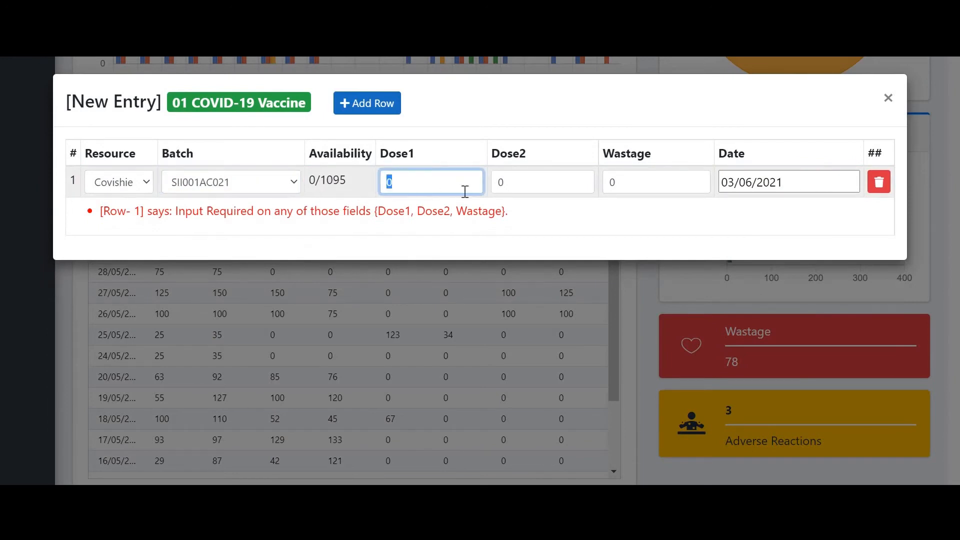
{"action": "type", "text": "300"}
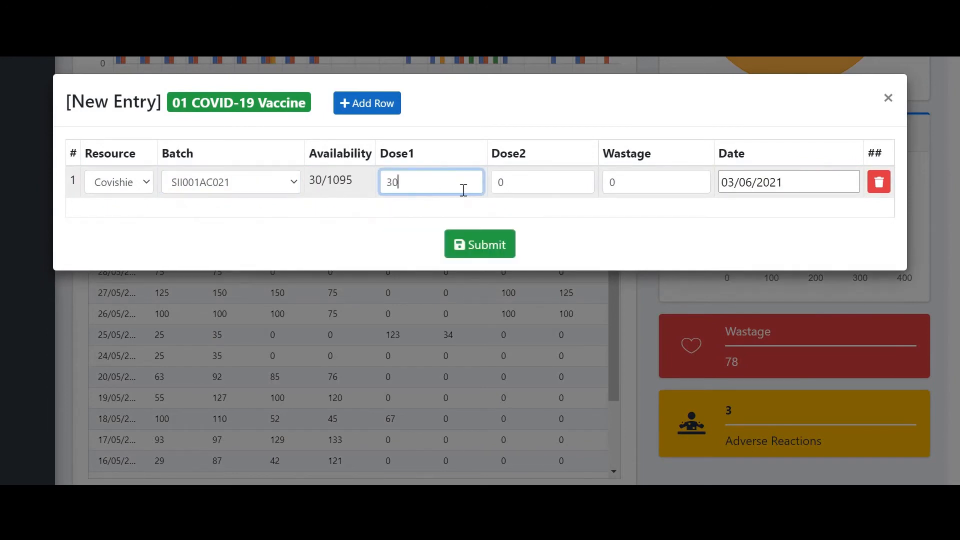
{"action": "key", "text": "Tab"}
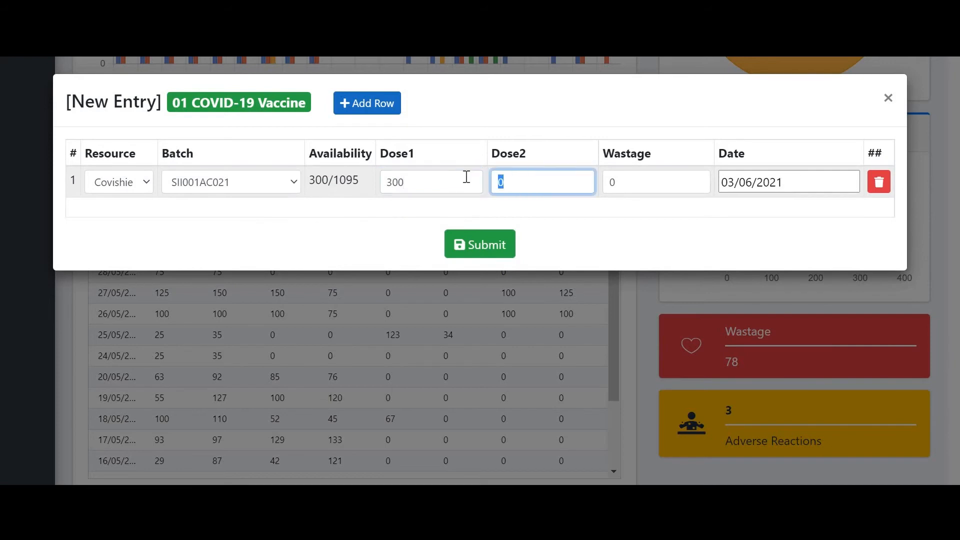
{"action": "type", "text": "400"}
{"action": "key", "text": "Tab"}
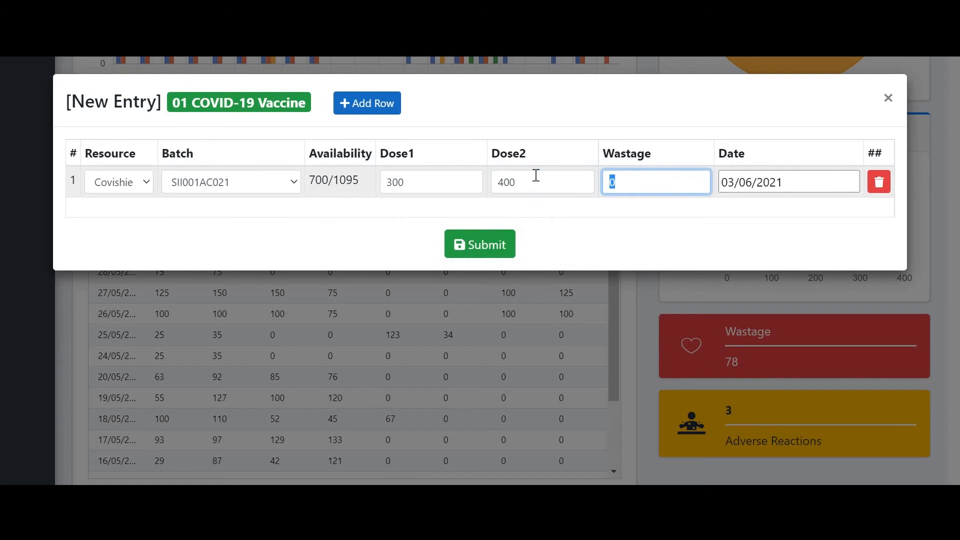
{"action": "type", "text": "10"}
Close the New Entry form and scroll over the dashboard's daily vaccination chart.
{"action": "left_click", "coordinate": [529, 345]}
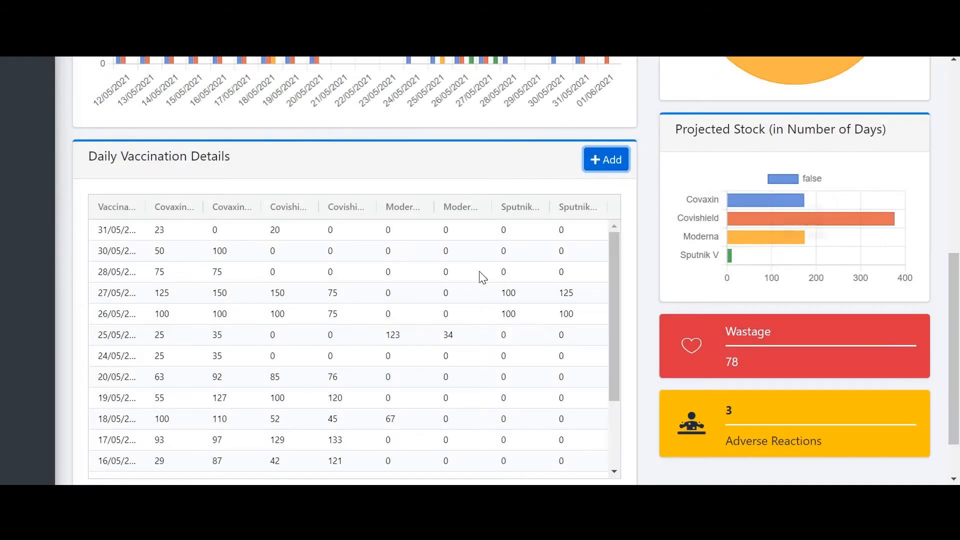
{"action": "scroll", "coordinate": [612, 290], "scroll_direction": "down", "scroll_amount": 2}
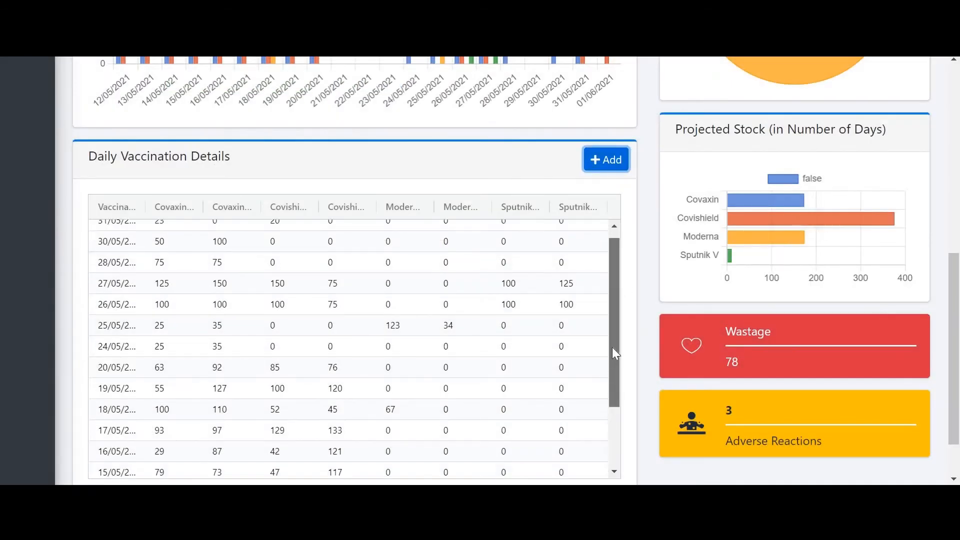
{"action": "scroll", "coordinate": [553, 261], "scroll_direction": "up", "scroll_amount": 2}
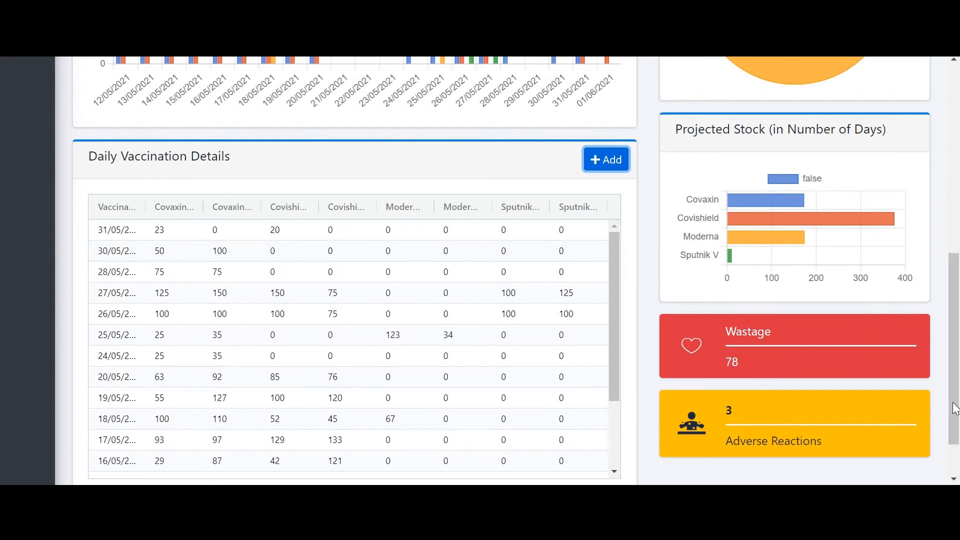
{"action": "scroll", "coordinate": [956, 315], "scroll_direction": "up", "scroll_amount": 6}
{"action": "scroll", "coordinate": [952, 295], "scroll_direction": "down", "scroll_amount": 2}
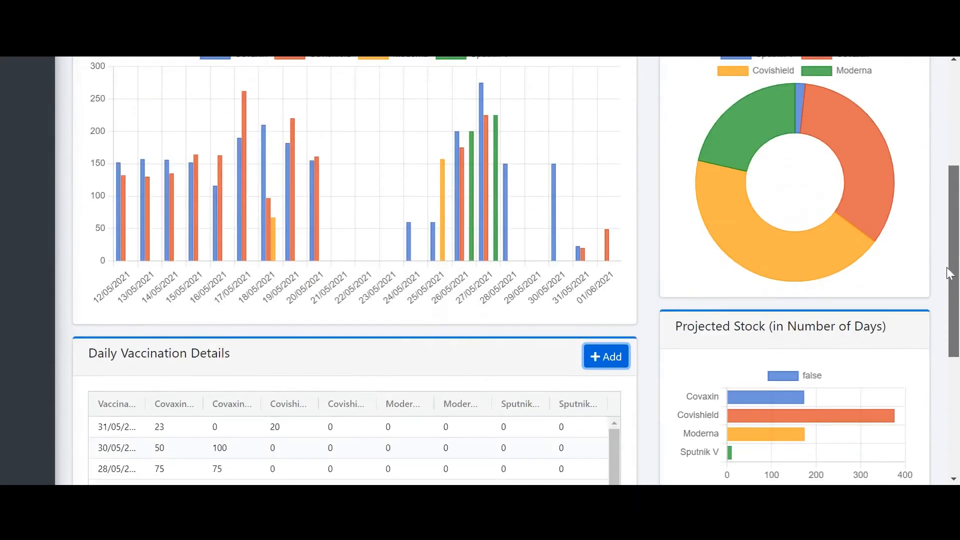
{"action": "scroll", "coordinate": [949, 239], "scroll_direction": "up", "scroll_amount": 5}
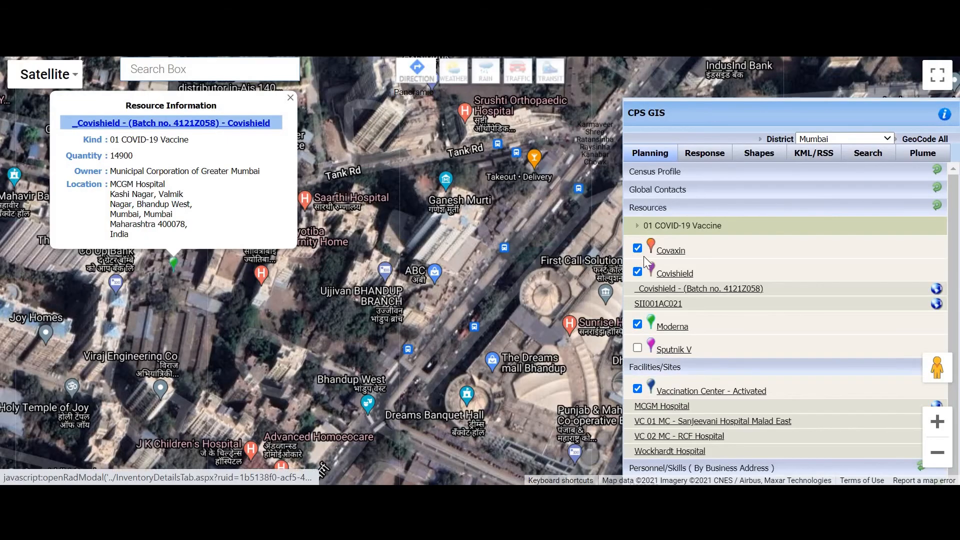
Hide the Covaxin and Covishield markers and collapse the Resources and Facilities/Sites groups.
{"action": "left_click", "coordinate": [637, 272]}
{"action": "left_click", "coordinate": [638, 248]}
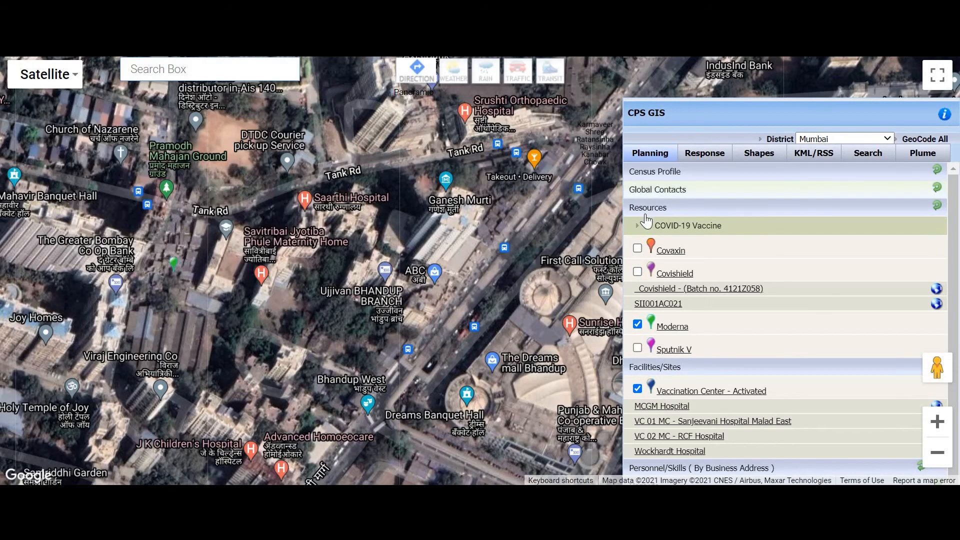
{"action": "left_click", "coordinate": [647, 208]}
{"action": "left_click", "coordinate": [666, 224]}
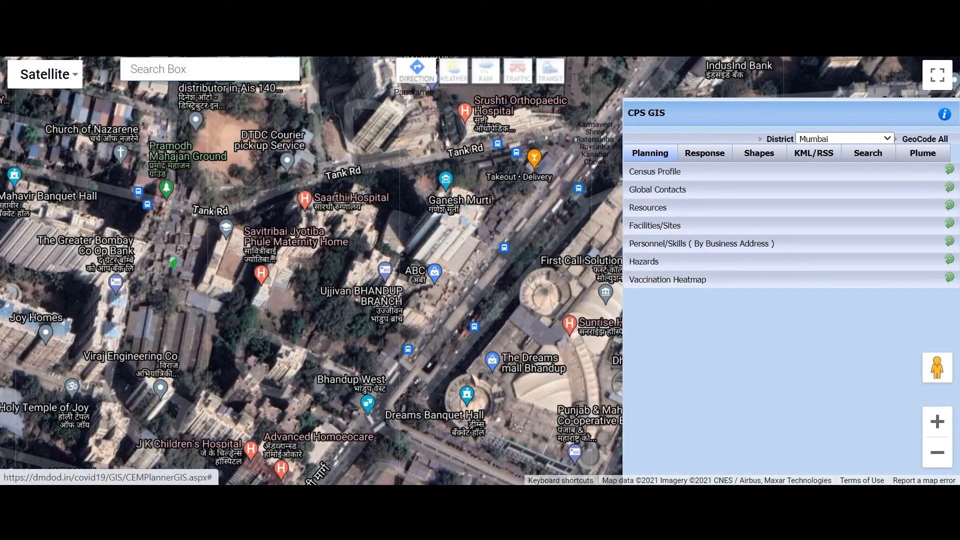
Expand the Vaccination Heatmap options and zoom the map out twice to show all Mumbai.
{"action": "left_click", "coordinate": [676, 279]}
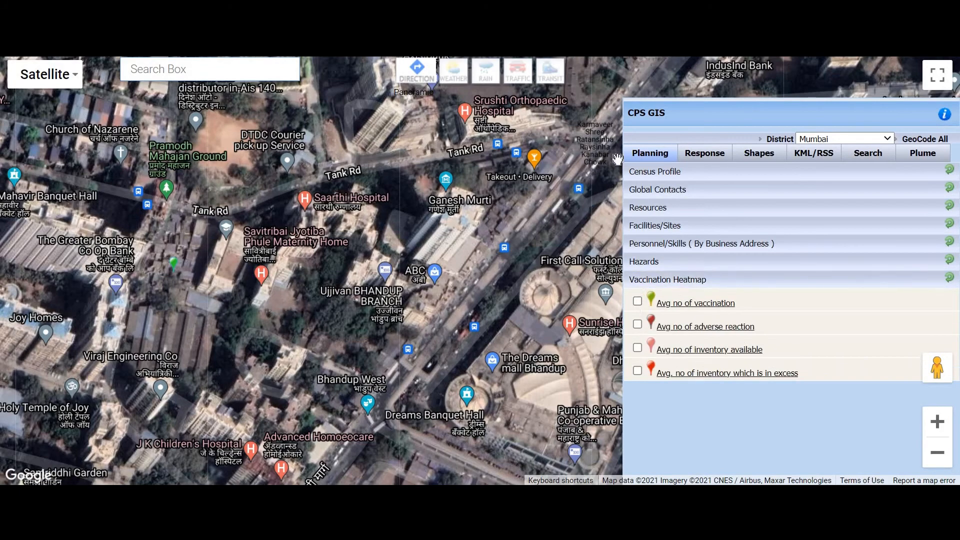
{"action": "left_click", "coordinate": [942, 456]}
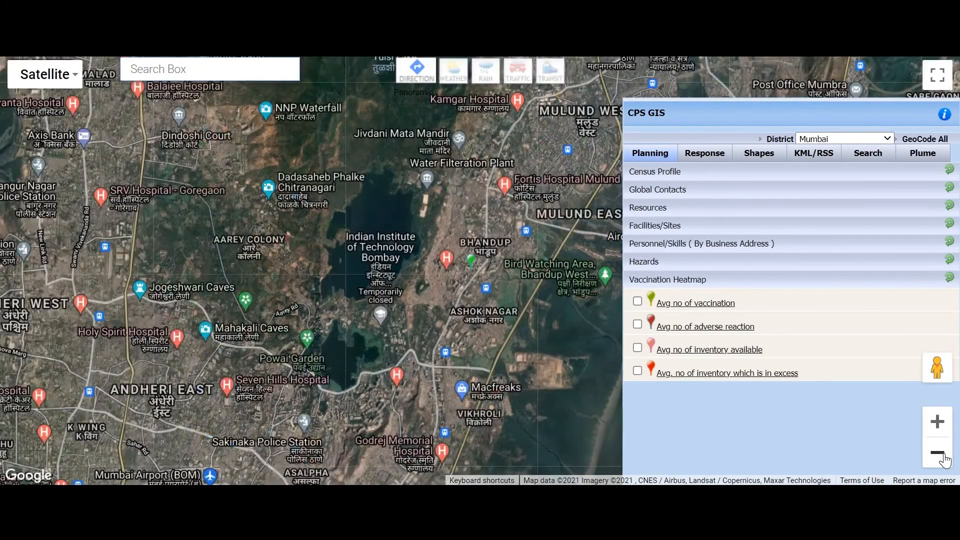
{"action": "left_click", "coordinate": [943, 456]}
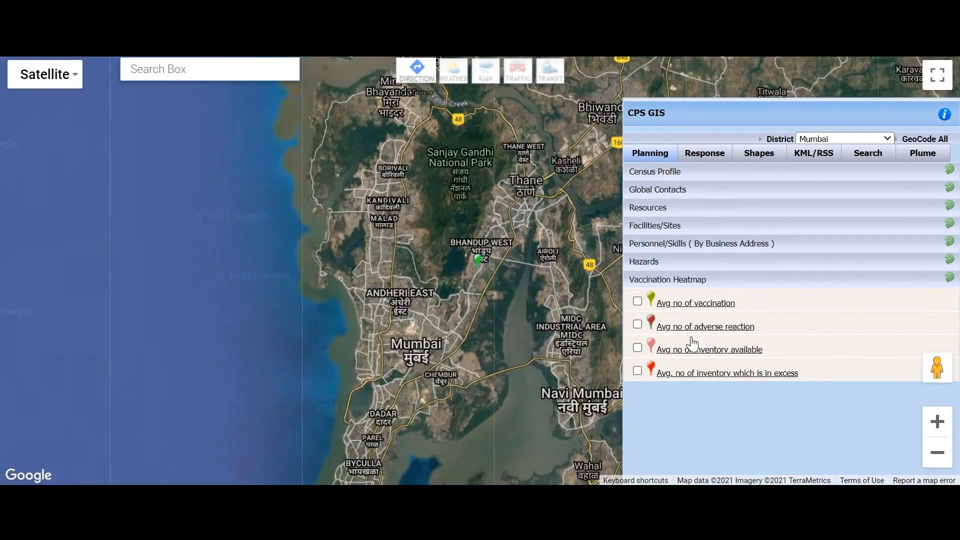
Turn on the Avg no of vaccination and Avg no of adverse reaction heatmaps, then pan to south Mumbai.
{"action": "left_click", "coordinate": [637, 302]}
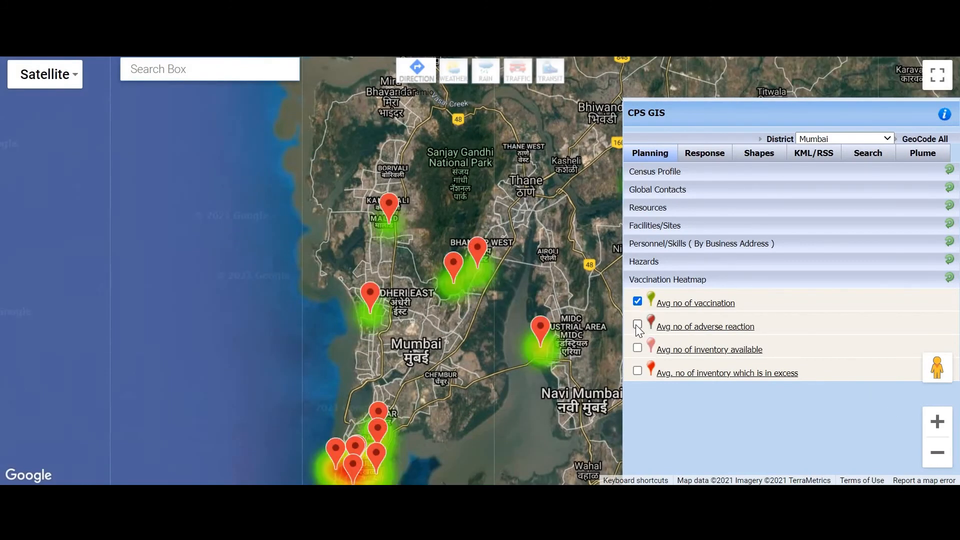
{"action": "left_click", "coordinate": [637, 325]}
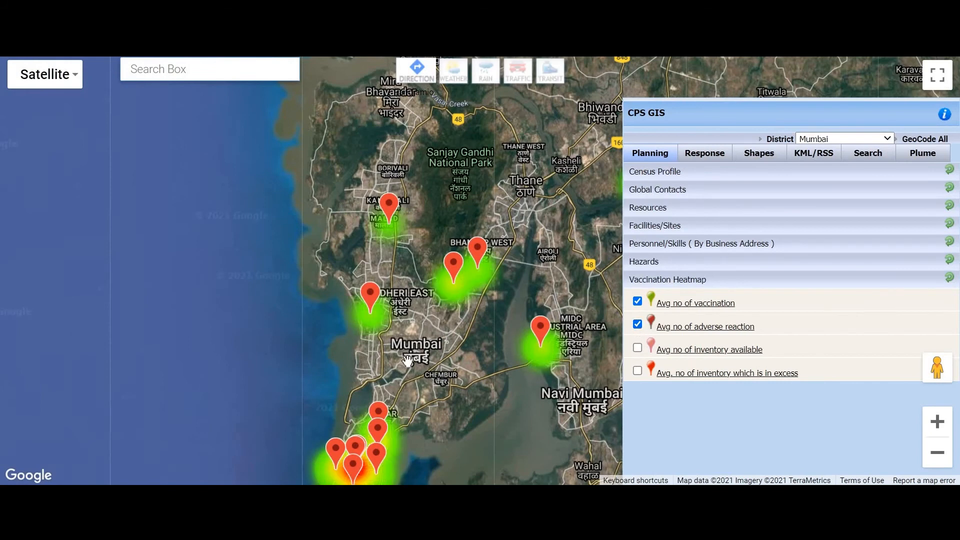
{"action": "left_click_drag", "start_coordinate": [407, 306], "coordinate": [402, 250]}
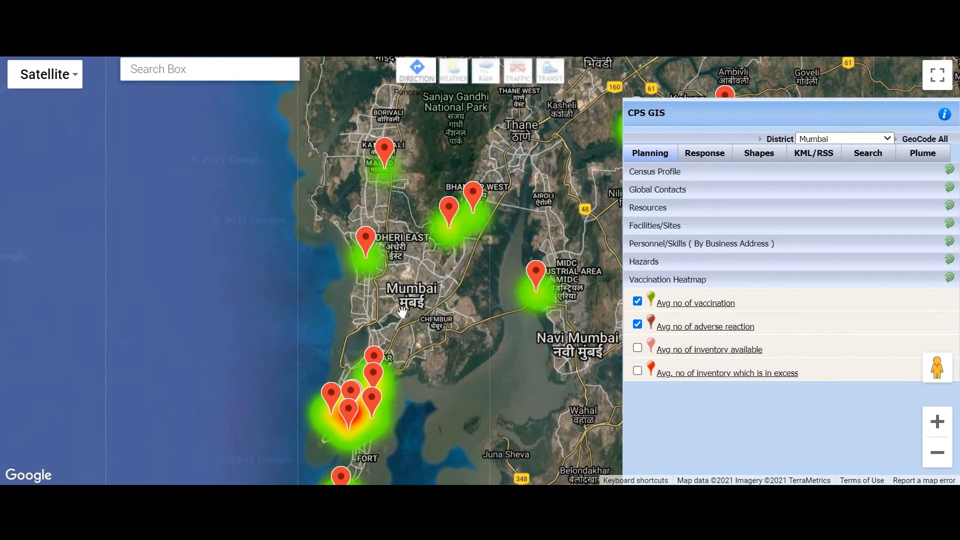
{"action": "left_click_drag", "start_coordinate": [429, 230], "coordinate": [421, 138]}
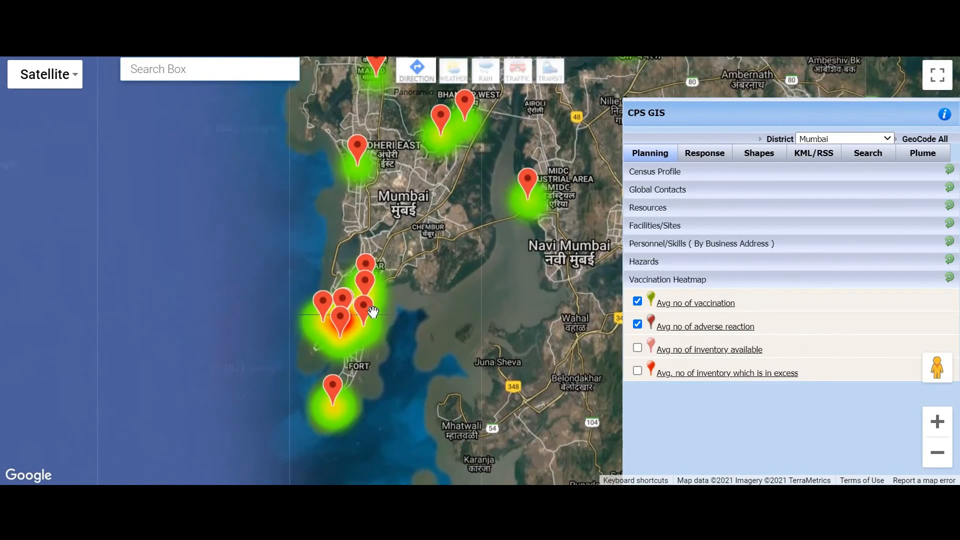
{"action": "left_click_drag", "start_coordinate": [361, 326], "coordinate": [361, 336]}
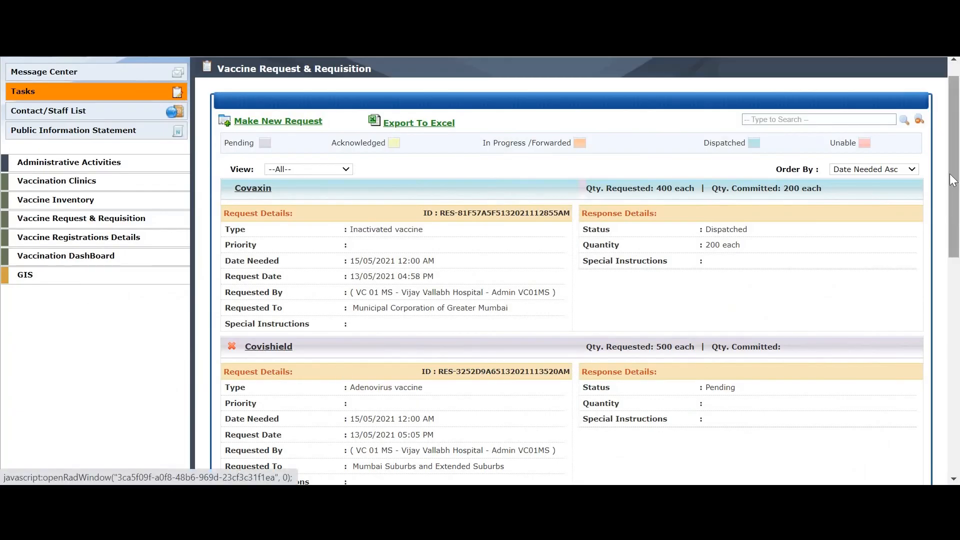
Go through Contact/Staff List to the Public Information Statement board.
{"action": "scroll", "coordinate": [953, 180], "scroll_direction": "up", "scroll_amount": 1}
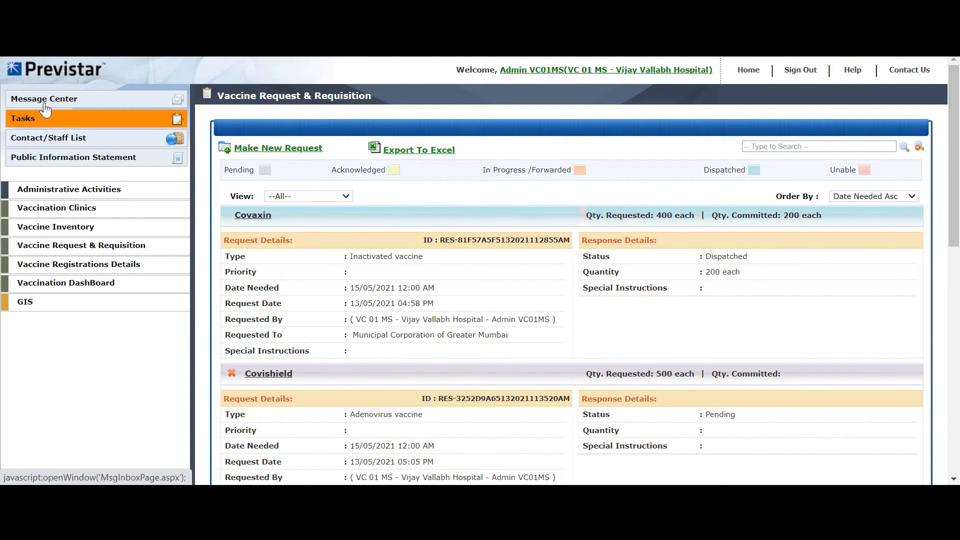
{"action": "left_click", "coordinate": [59, 137]}
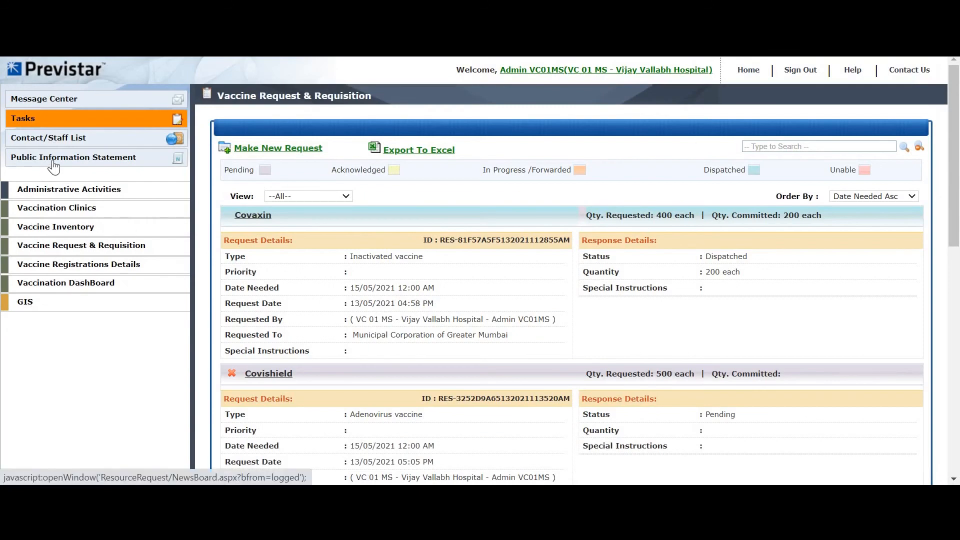
{"action": "left_click", "coordinate": [52, 169]}
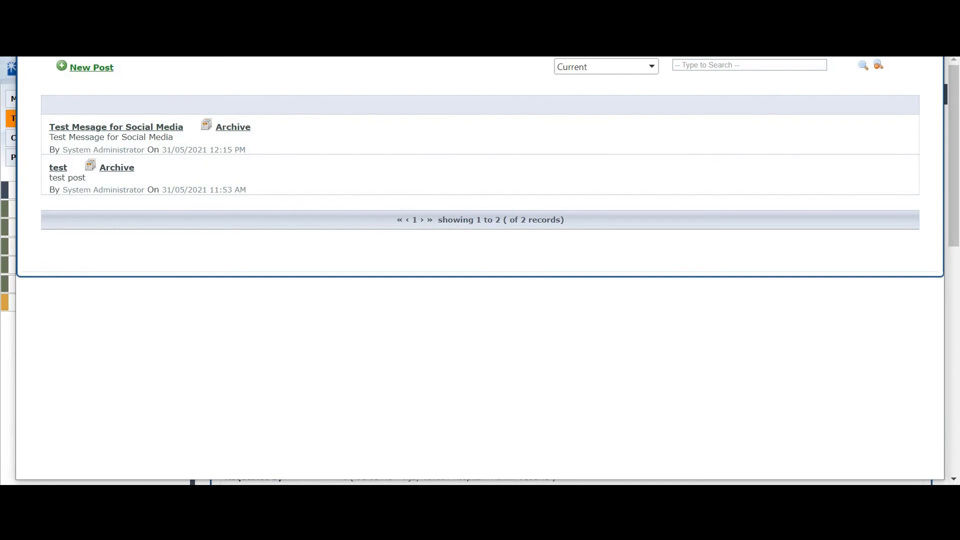
Close the NewsBoard window with Alt+F4 and scroll the Vaccine Request & Requisition list.
{"action": "key", "text": "alt+F4"}
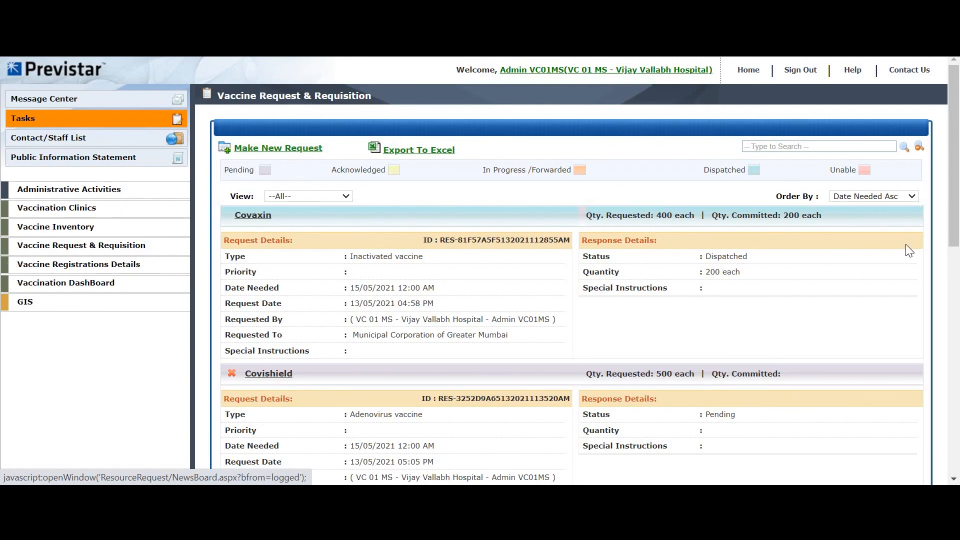
{"action": "scroll", "coordinate": [955, 207], "scroll_direction": "down", "scroll_amount": 1}
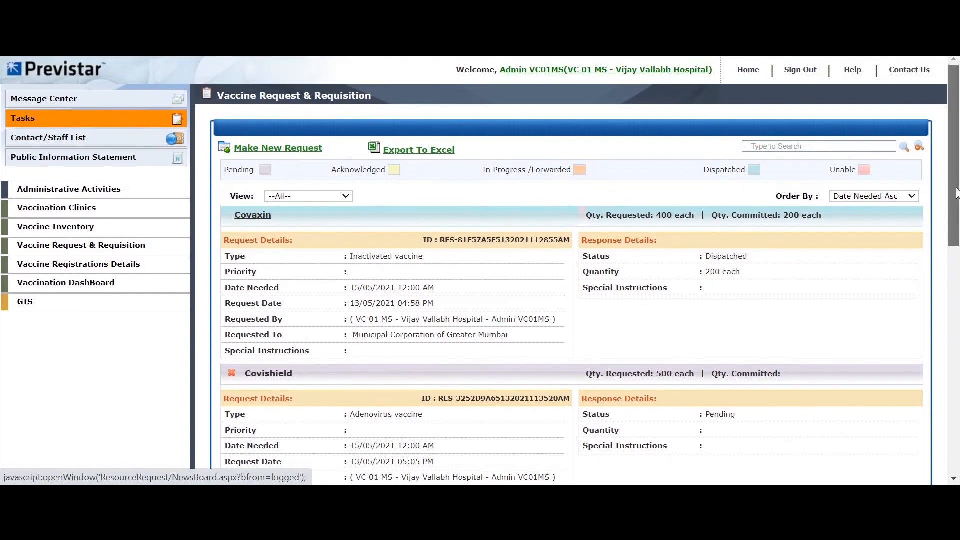